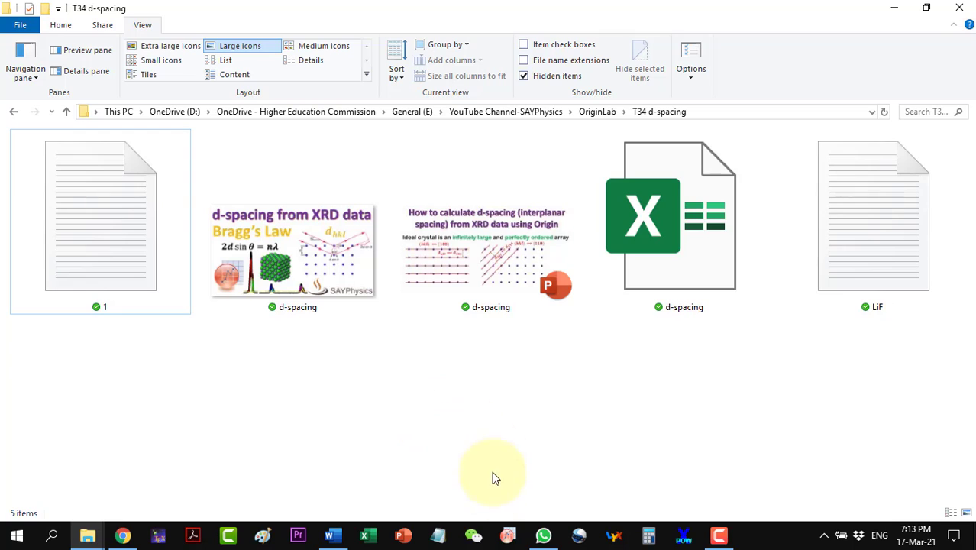
Launch OriginPro and drag LiF.txt from File Explorer over to its Book1 worksheet.
{"action": "left_click", "coordinate": [508, 535]}
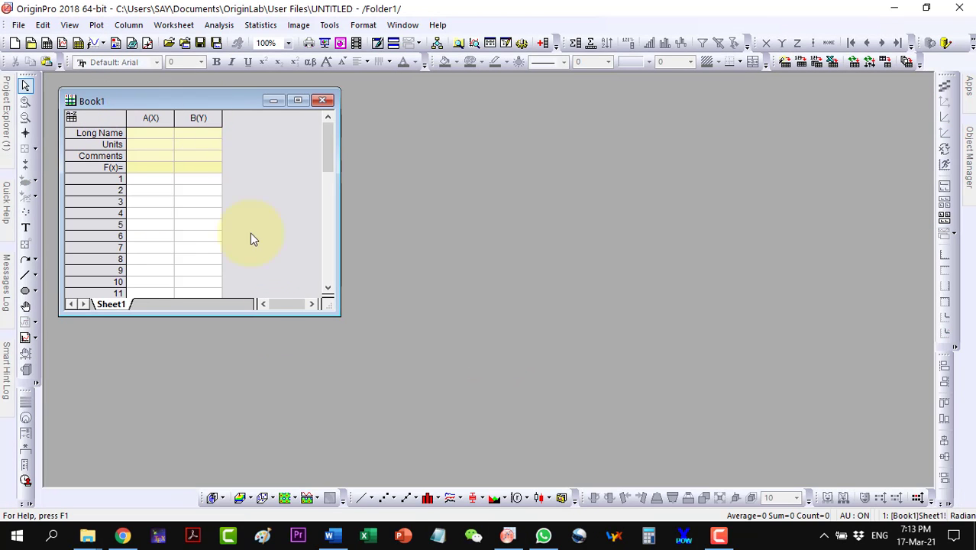
{"action": "left_click", "coordinate": [90, 540]}
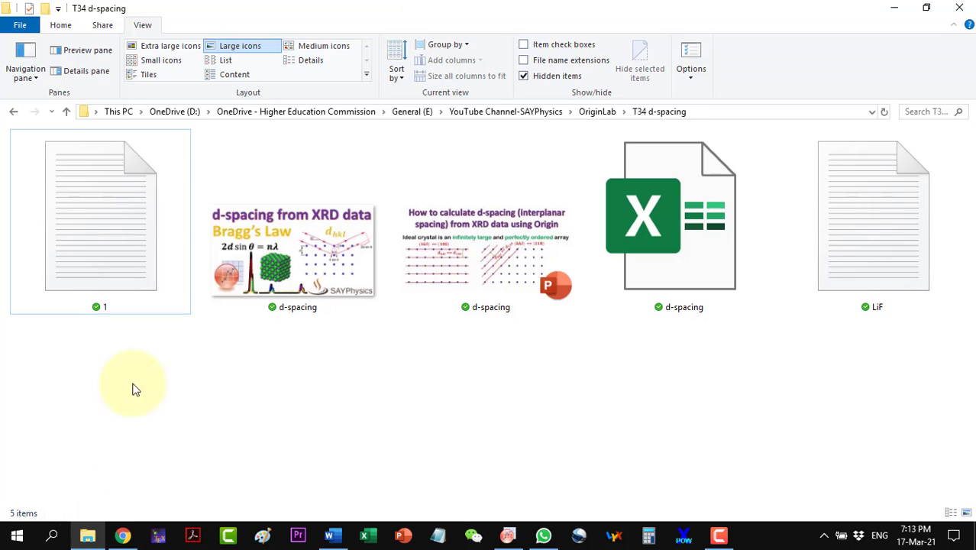
{"action": "left_click_drag", "start_coordinate": [884, 241], "coordinate": [592, 368]}
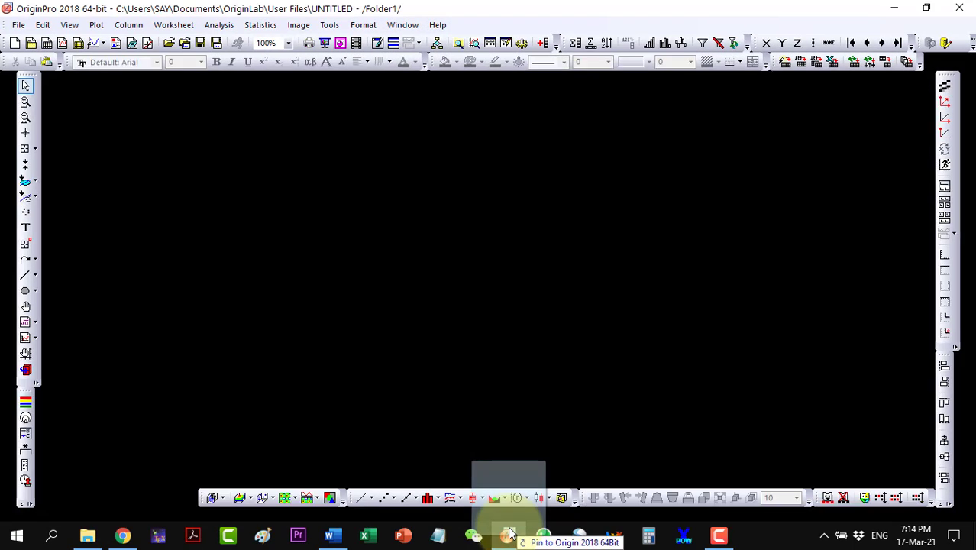
{"action": "left_click_drag", "start_coordinate": [596, 375], "coordinate": [214, 249]}
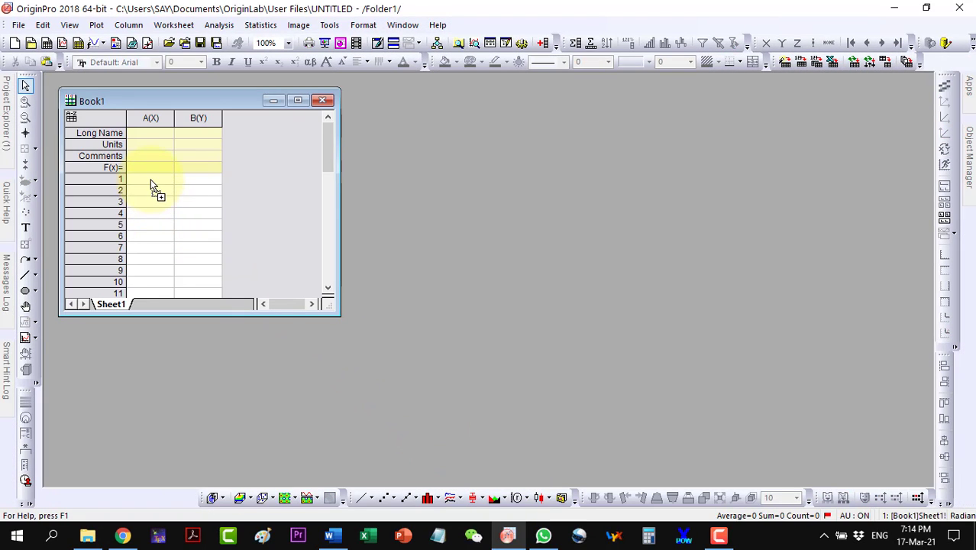
Import LiF.txt into Book1 and plot columns A and B as a maximized line graph.
{"action": "left_click_drag", "start_coordinate": [150, 180], "coordinate": [152, 181]}
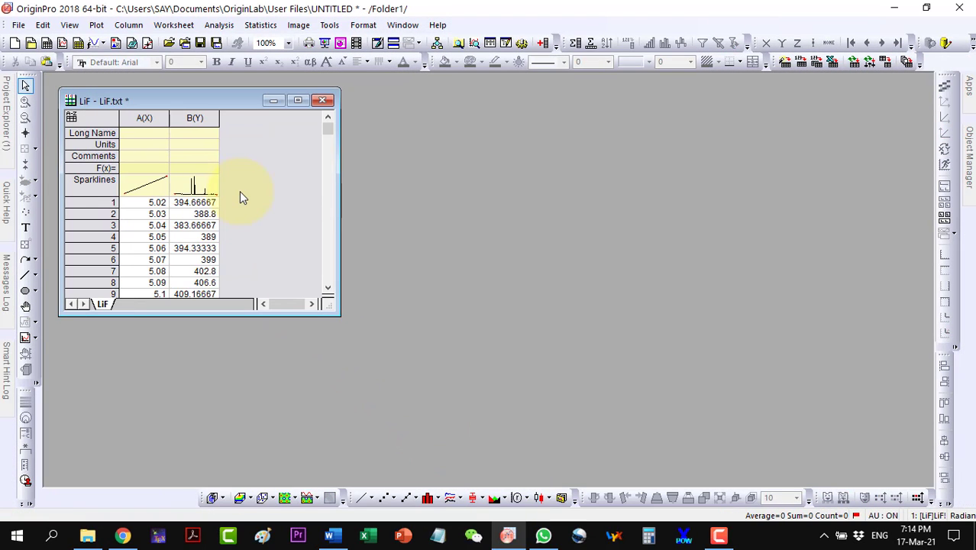
{"action": "left_click_drag", "start_coordinate": [144, 118], "coordinate": [196, 119]}
{"action": "left_click", "coordinate": [334, 443]}
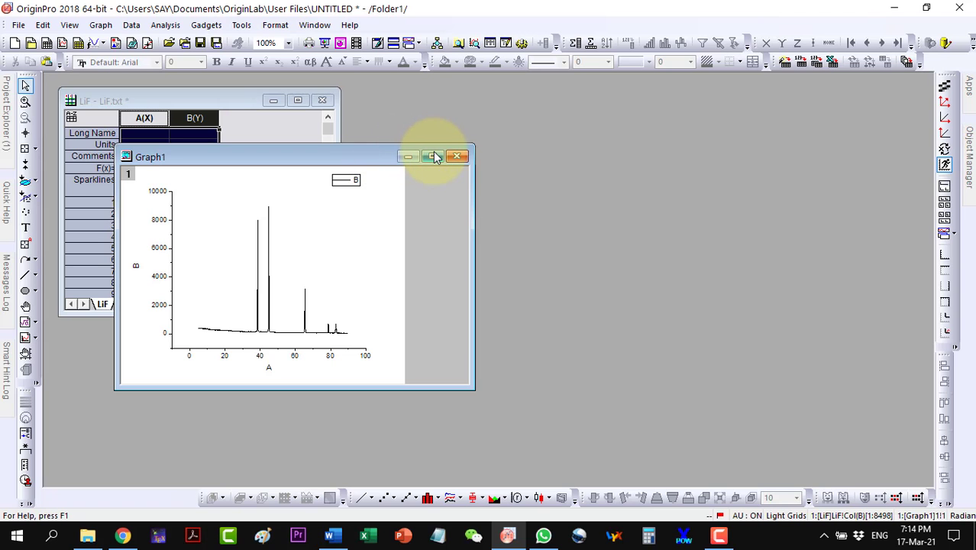
{"action": "left_click", "coordinate": [433, 156]}
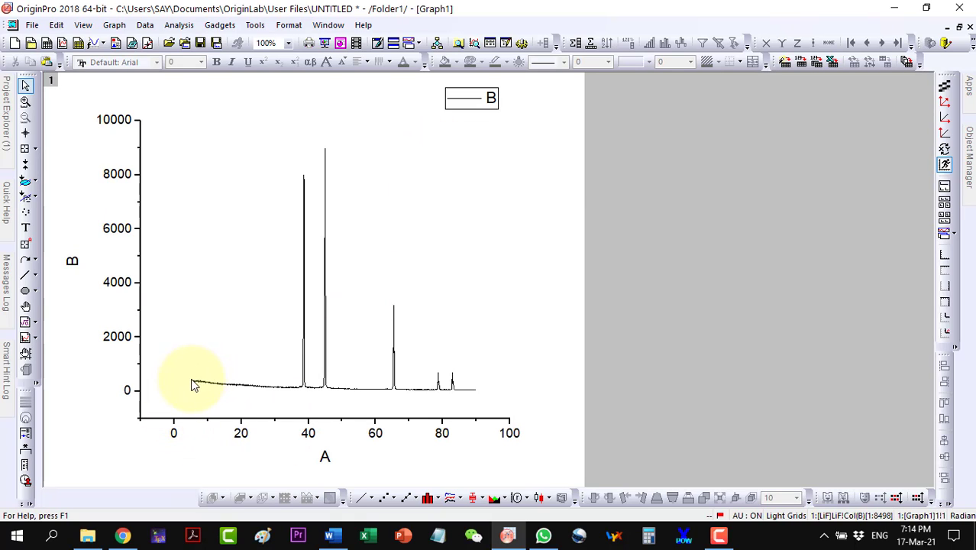
{"action": "left_click", "coordinate": [243, 391]}
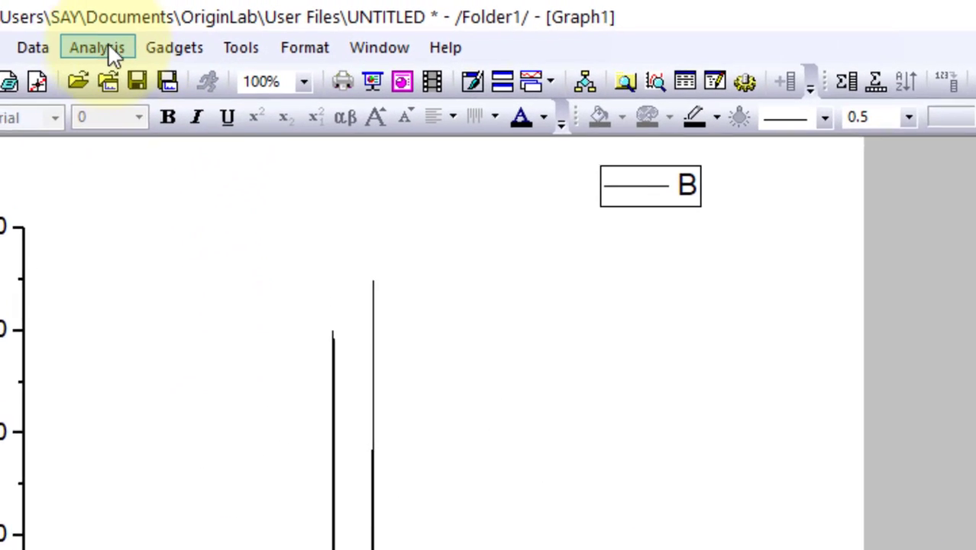
{"action": "left_click", "coordinate": [182, 26]}
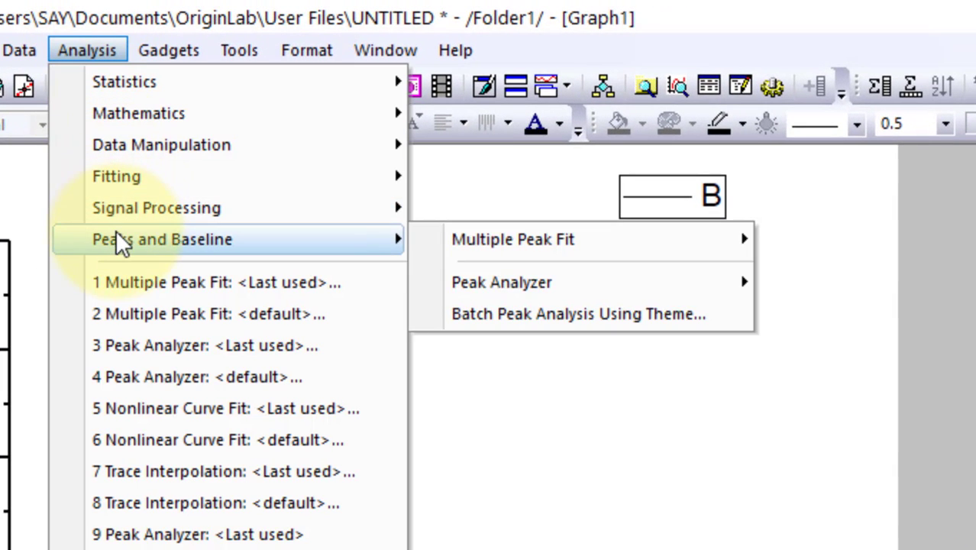
{"action": "mouse_move", "coordinate": [161, 239]}
{"action": "mouse_move", "coordinate": [502, 281]}
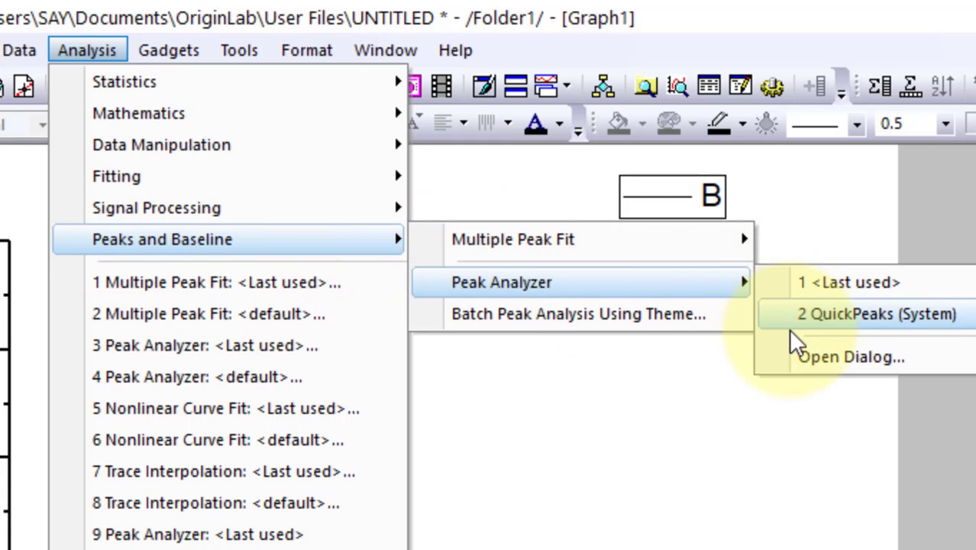
Run Peak Analyzer's Subtract Baseline with a User Defined baseline mode on the LiF curve.
{"action": "left_click", "coordinate": [792, 365]}
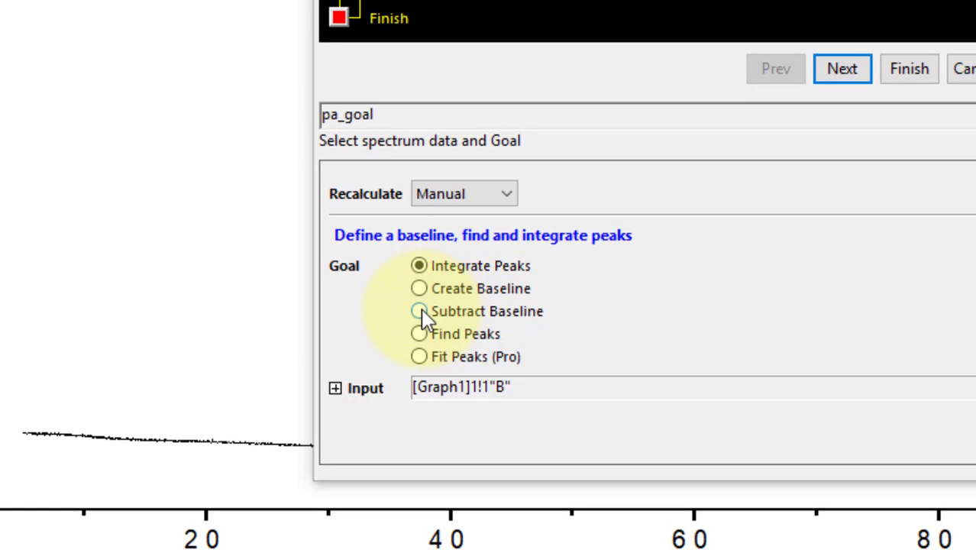
{"action": "left_click", "coordinate": [420, 312]}
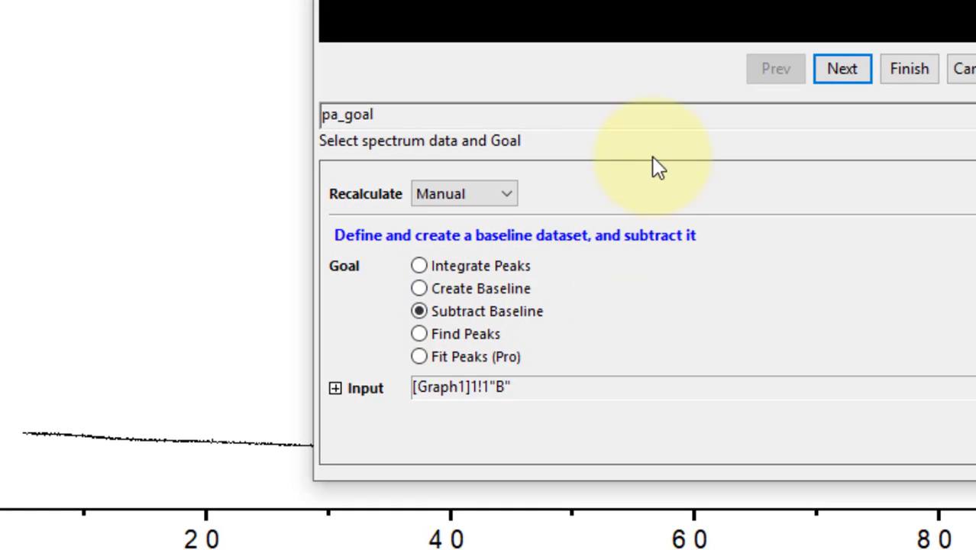
{"action": "left_click", "coordinate": [843, 71]}
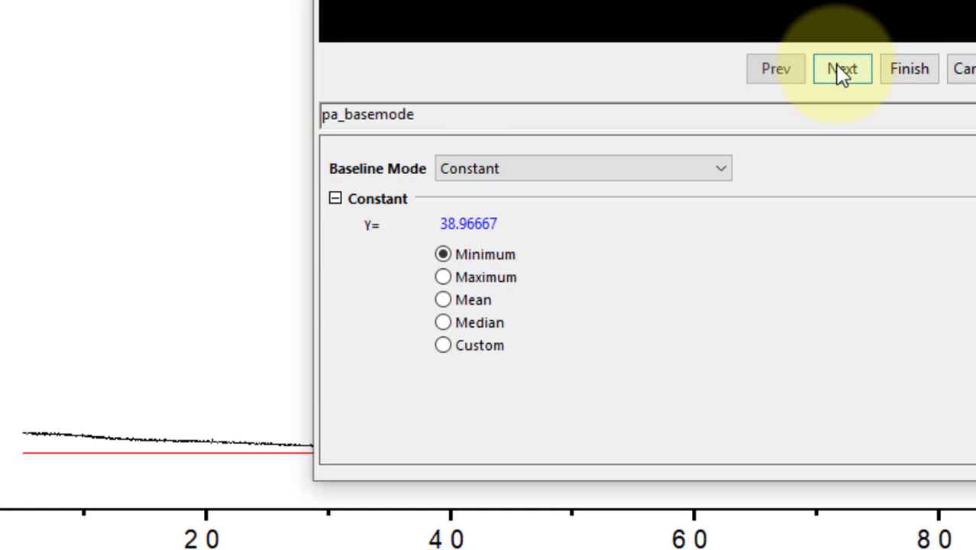
{"action": "left_click", "coordinate": [477, 178]}
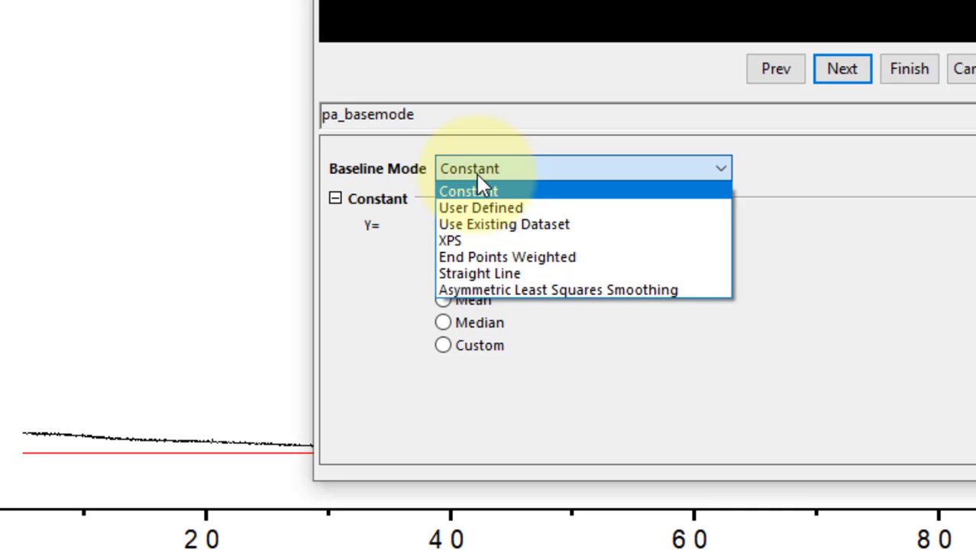
{"action": "left_click", "coordinate": [489, 217]}
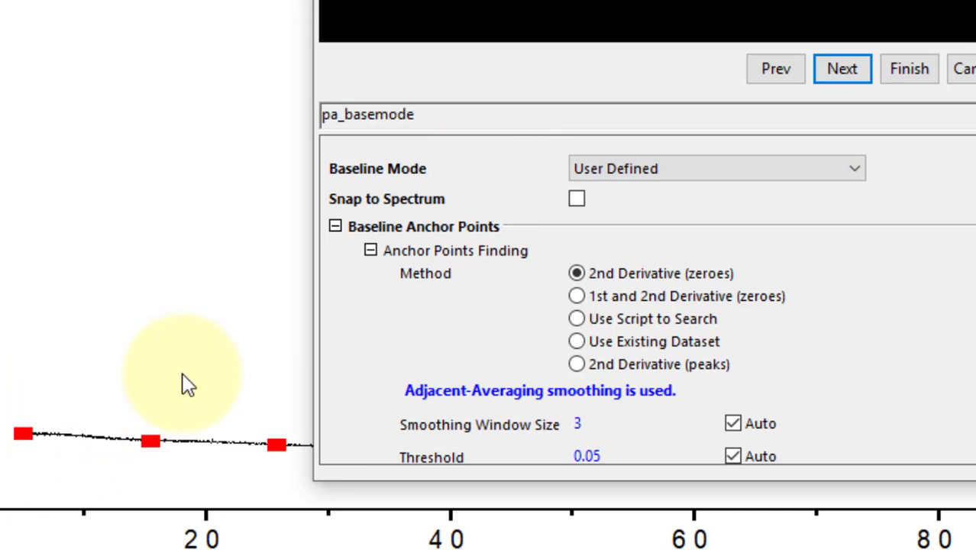
{"action": "left_click", "coordinate": [836, 70]}
{"action": "left_click", "coordinate": [843, 70]}
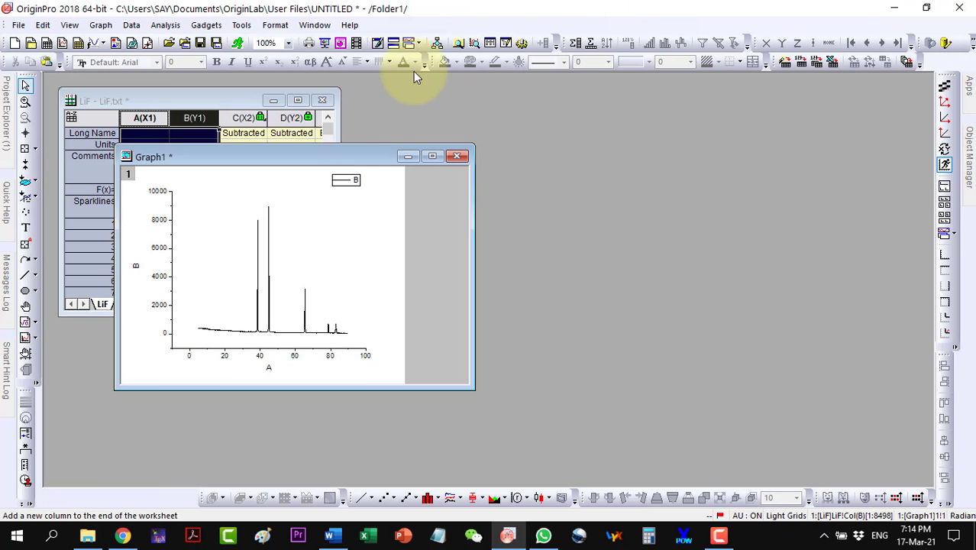
Plot the subtracted columns C and D as a new line graph, Graph2.
{"action": "left_click_drag", "start_coordinate": [359, 157], "coordinate": [738, 139]}
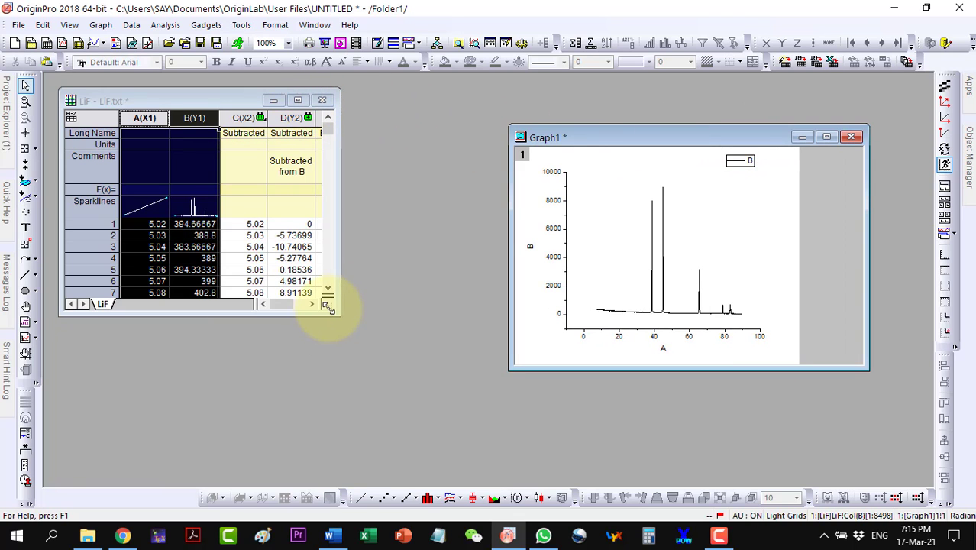
{"action": "left_click_drag", "start_coordinate": [334, 313], "coordinate": [473, 468]}
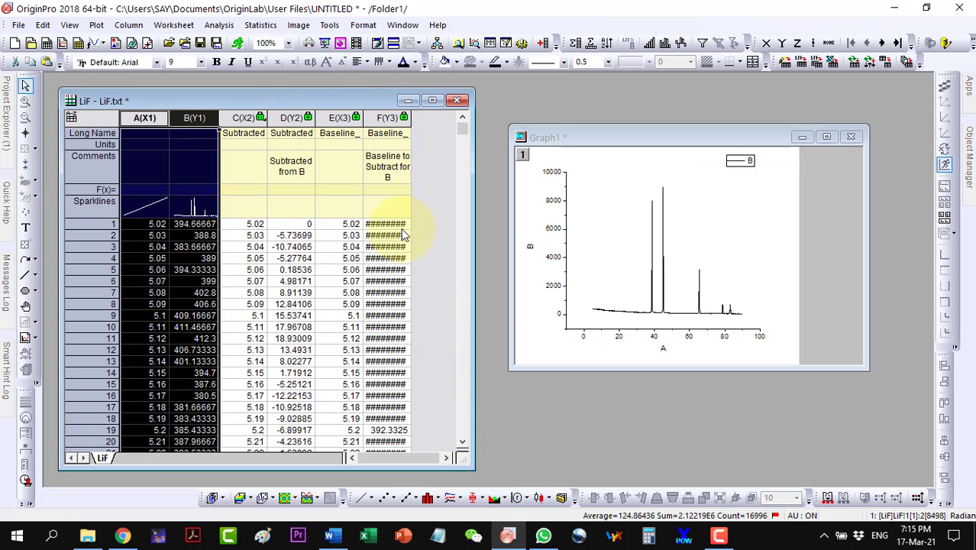
{"action": "left_click_drag", "start_coordinate": [243, 119], "coordinate": [276, 118]}
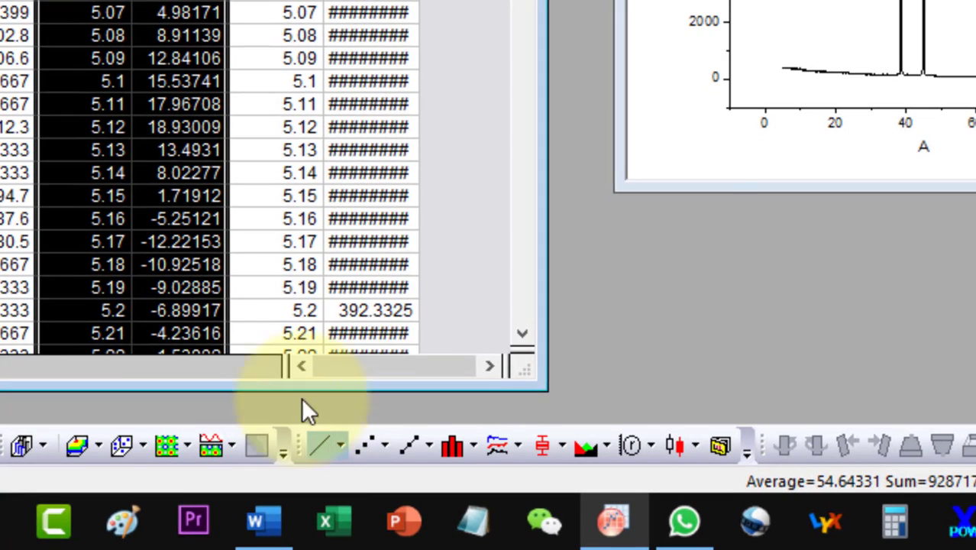
{"action": "left_click", "coordinate": [319, 445]}
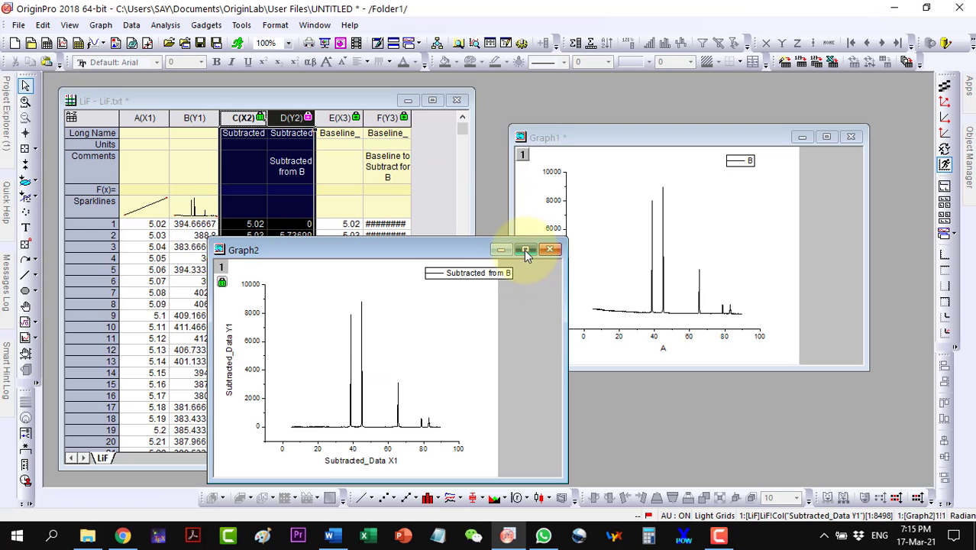
Maximize Graph2 and zoom into the peak region of the subtracted pattern.
{"action": "left_click", "coordinate": [526, 250]}
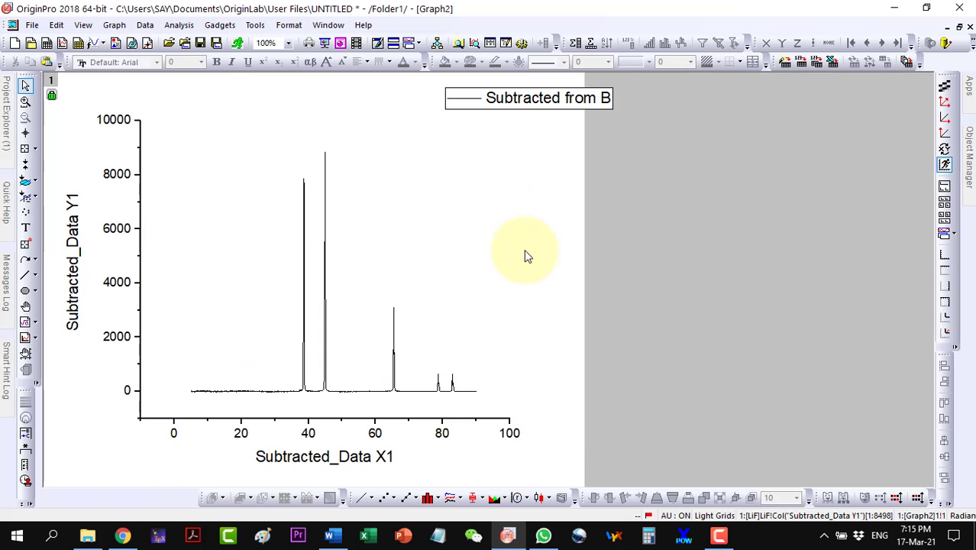
{"action": "left_click", "coordinate": [25, 101]}
{"action": "left_click_drag", "start_coordinate": [475, 393], "coordinate": [195, 130]}
{"action": "left_click", "coordinate": [608, 62]}
Thicken the curve and read peaks at 38.68, 44.98, 65.49, 78.74 and 82.98 with Data Reader.
{"action": "left_click", "coordinate": [588, 109]}
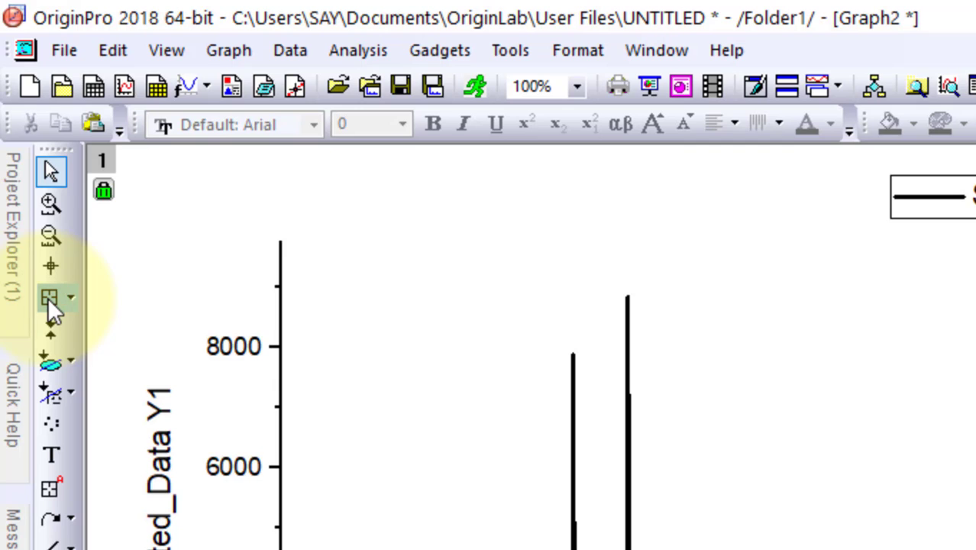
{"action": "left_click", "coordinate": [48, 297]}
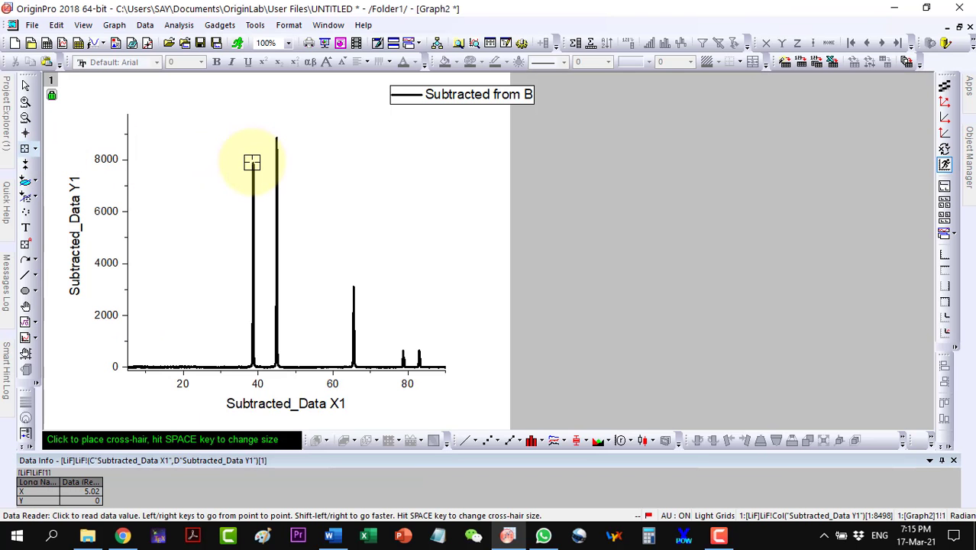
{"action": "left_click", "coordinate": [252, 162]}
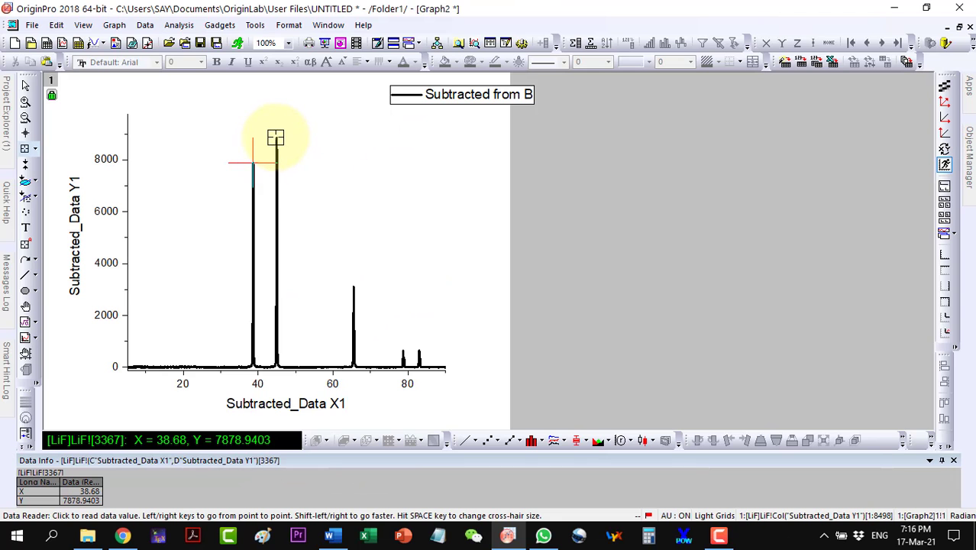
{"action": "left_click", "coordinate": [275, 137]}
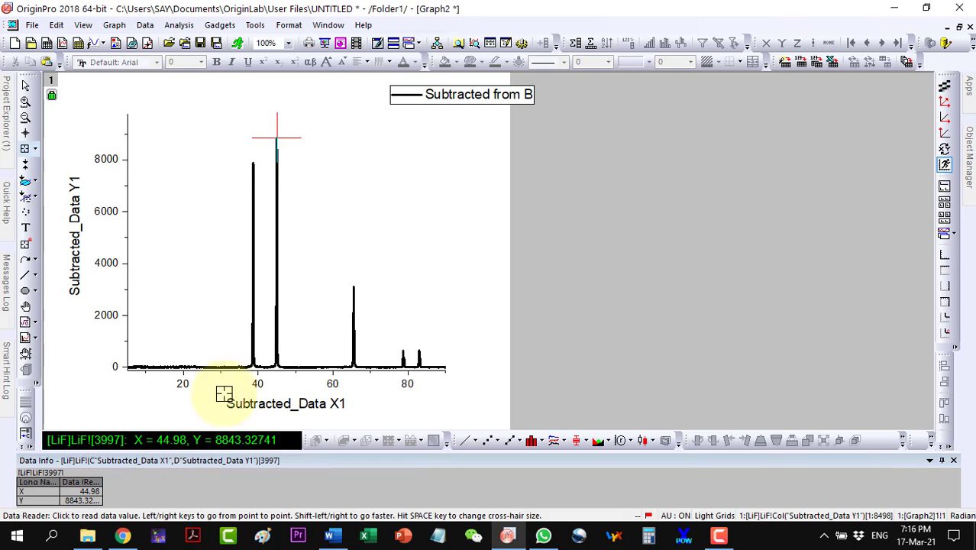
{"action": "left_click", "coordinate": [353, 286]}
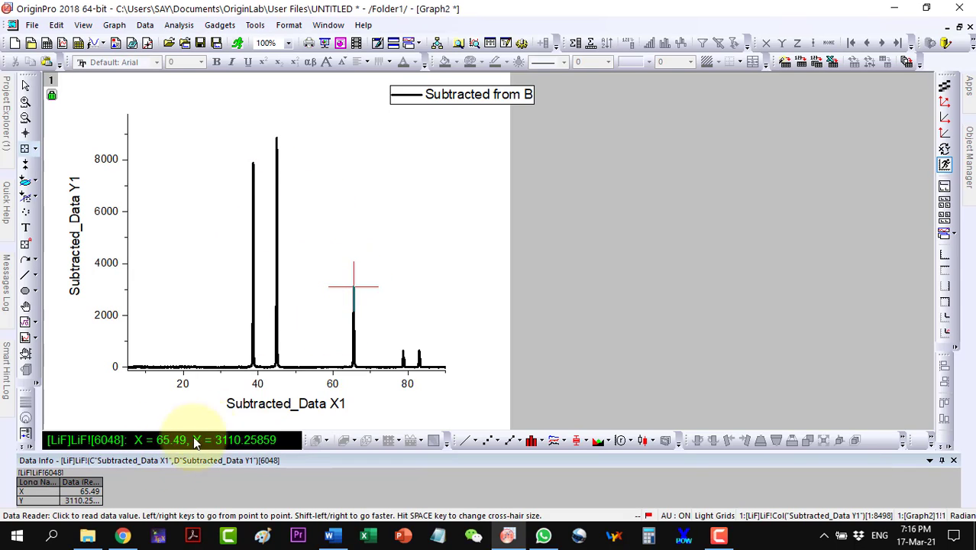
{"action": "left_click", "coordinate": [403, 352]}
{"action": "left_click", "coordinate": [419, 352]}
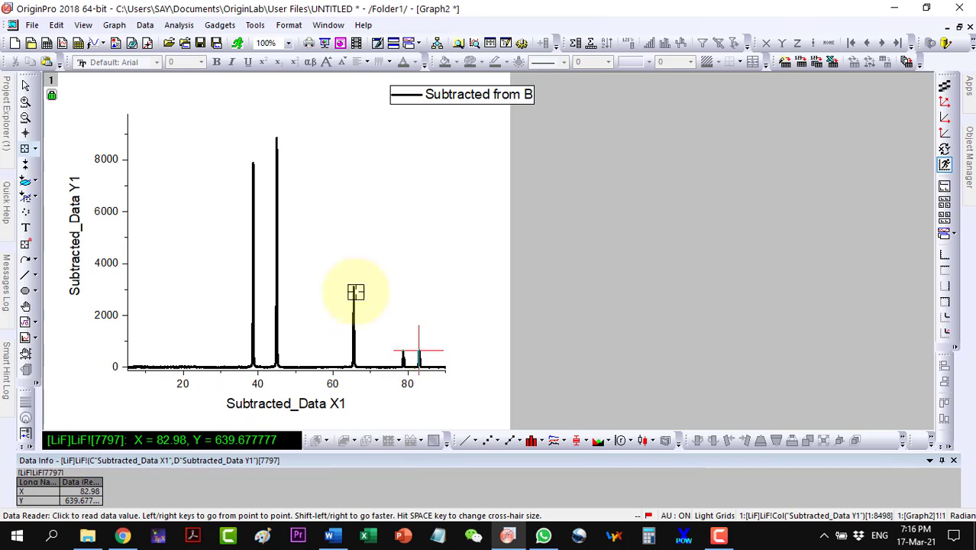
{"action": "left_click", "coordinate": [25, 148]}
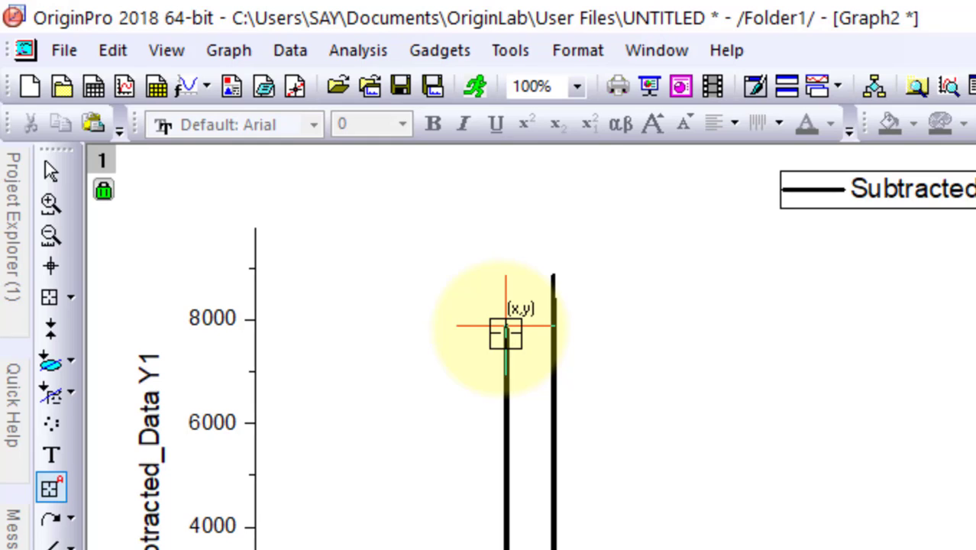
Label the 38.68 peak with its coordinates and move the label beside it.
{"action": "left_click", "coordinate": [506, 326]}
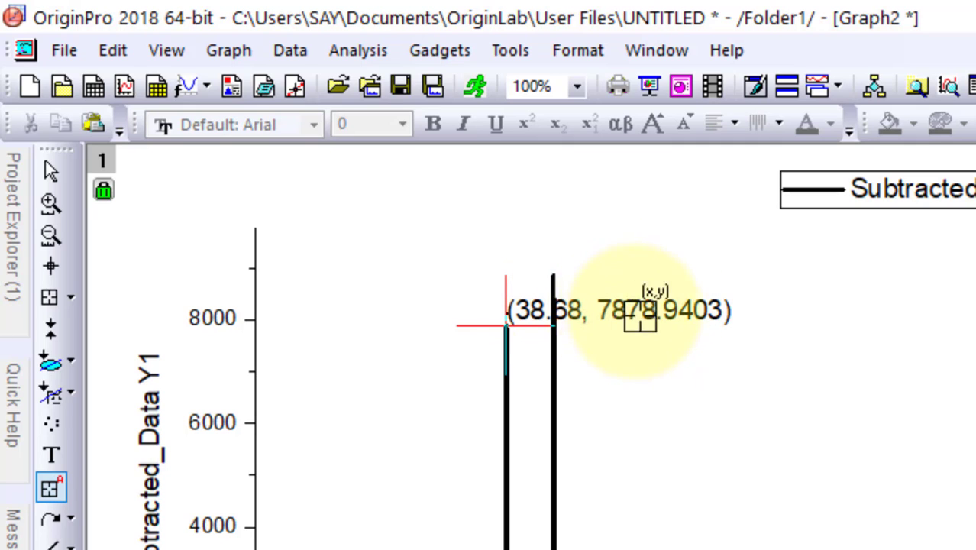
{"action": "left_click", "coordinate": [50, 171]}
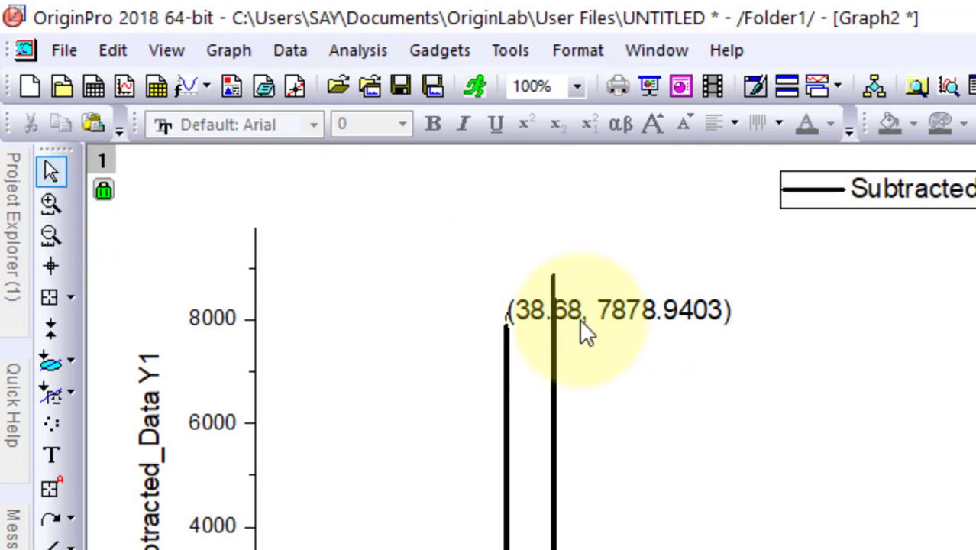
{"action": "left_click_drag", "start_coordinate": [599, 324], "coordinate": [359, 303]}
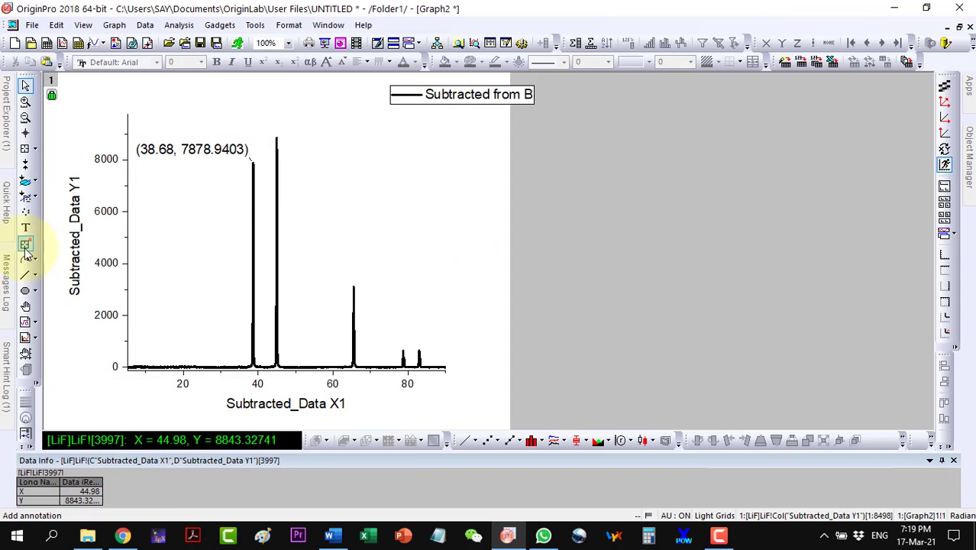
Add coordinate labels to the peaks at 44.98, 65.49, 78.74 and 82.98.
{"action": "left_click", "coordinate": [25, 244]}
{"action": "left_click", "coordinate": [277, 136]}
{"action": "double_click", "coordinate": [276, 136]}
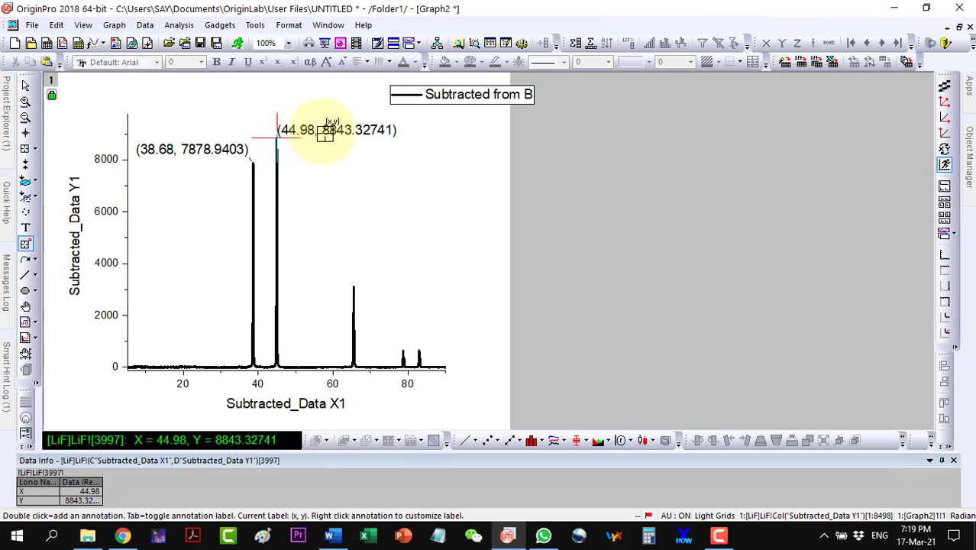
{"action": "left_click", "coordinate": [353, 284]}
{"action": "double_click", "coordinate": [352, 284]}
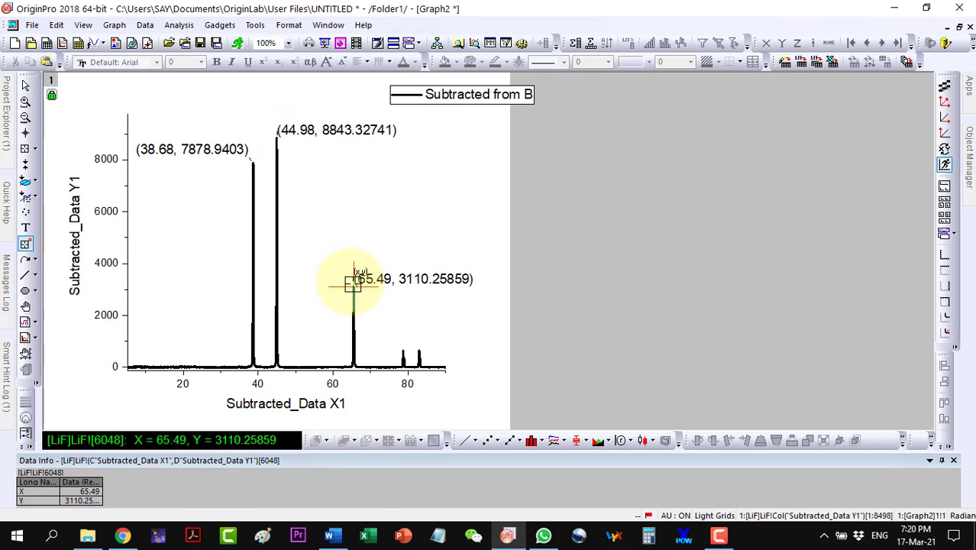
{"action": "left_click", "coordinate": [403, 351]}
{"action": "double_click", "coordinate": [413, 346]}
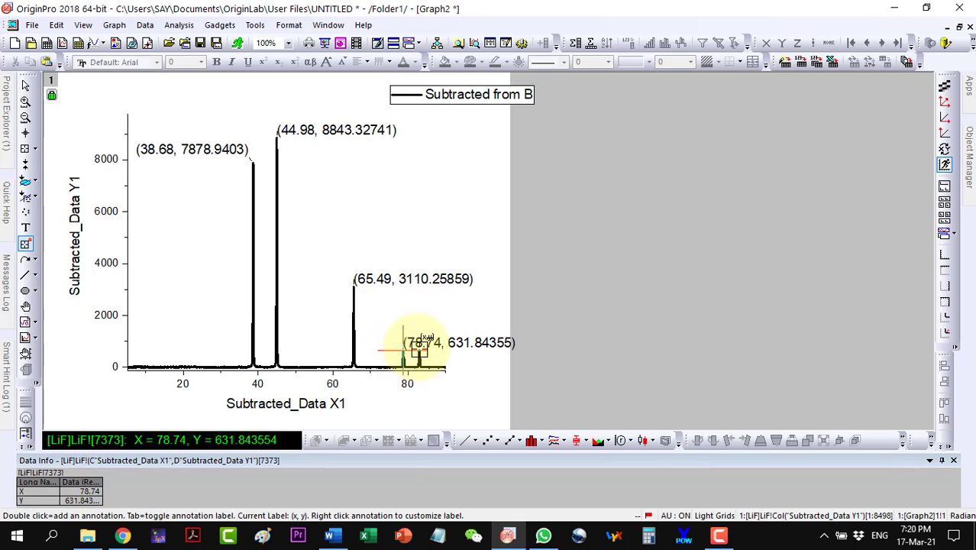
{"action": "left_click", "coordinate": [419, 350]}
Drag the 65.49, 44.98, 82.98 and 78.74 labels apart so none overlap.
{"action": "left_click", "coordinate": [26, 85]}
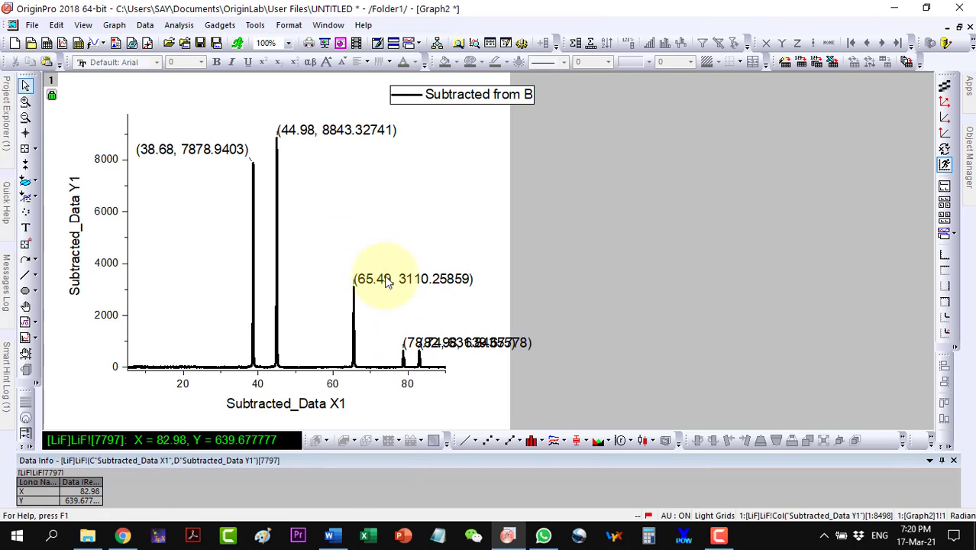
{"action": "left_click_drag", "start_coordinate": [375, 273], "coordinate": [336, 255]}
{"action": "left_click_drag", "start_coordinate": [336, 131], "coordinate": [351, 149]}
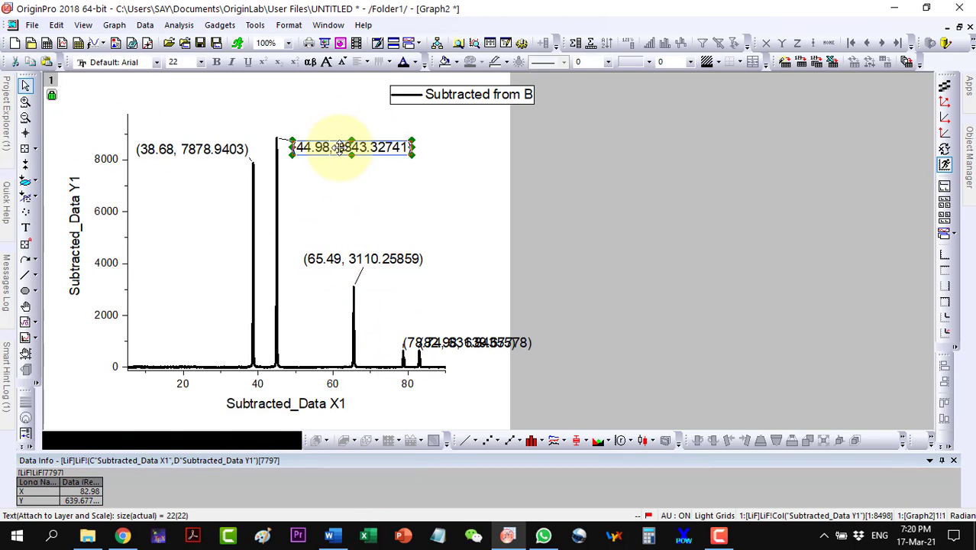
{"action": "left_click_drag", "start_coordinate": [452, 343], "coordinate": [441, 306]}
{"action": "left_click_drag", "start_coordinate": [451, 343], "coordinate": [405, 327]}
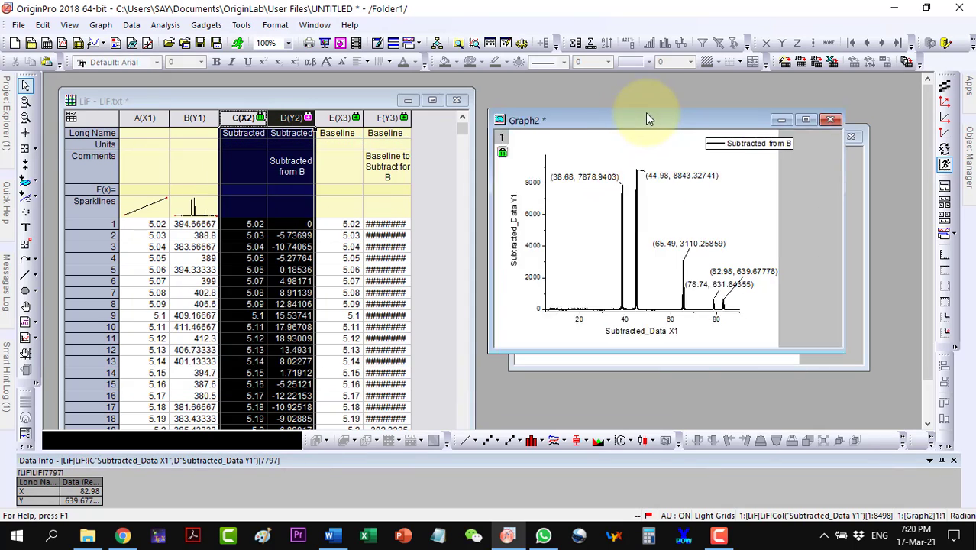
Plot the subtracted LiF data as a new line graph and zoom around the peaks.
{"action": "left_click_drag", "start_coordinate": [281, 158], "coordinate": [655, 90]}
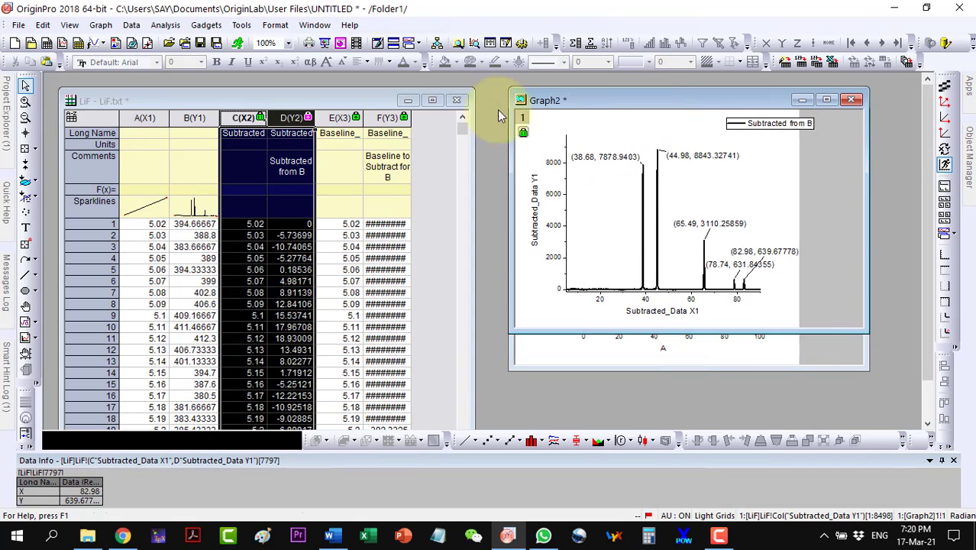
{"action": "left_click", "coordinate": [432, 100]}
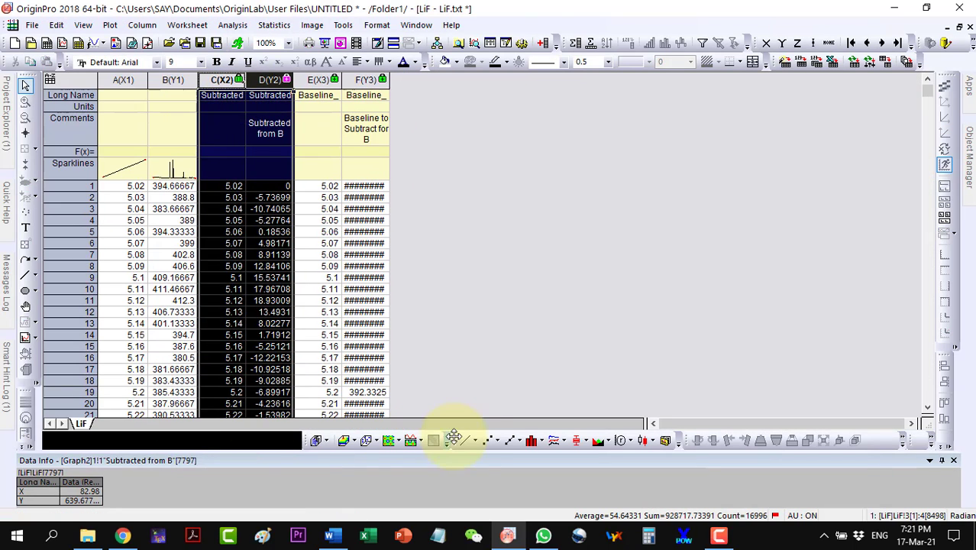
{"action": "left_click", "coordinate": [465, 440]}
{"action": "left_click", "coordinate": [25, 101]}
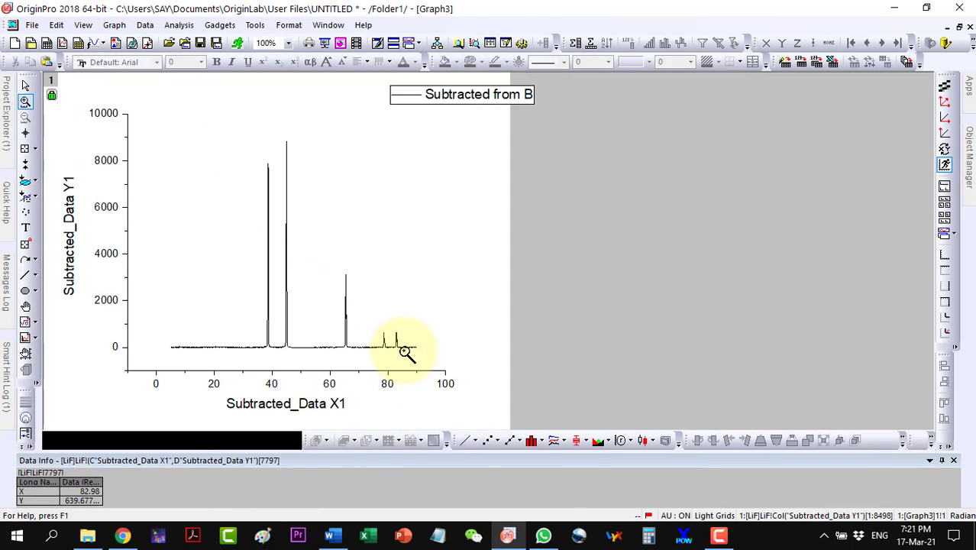
{"action": "left_click_drag", "start_coordinate": [417, 349], "coordinate": [168, 127]}
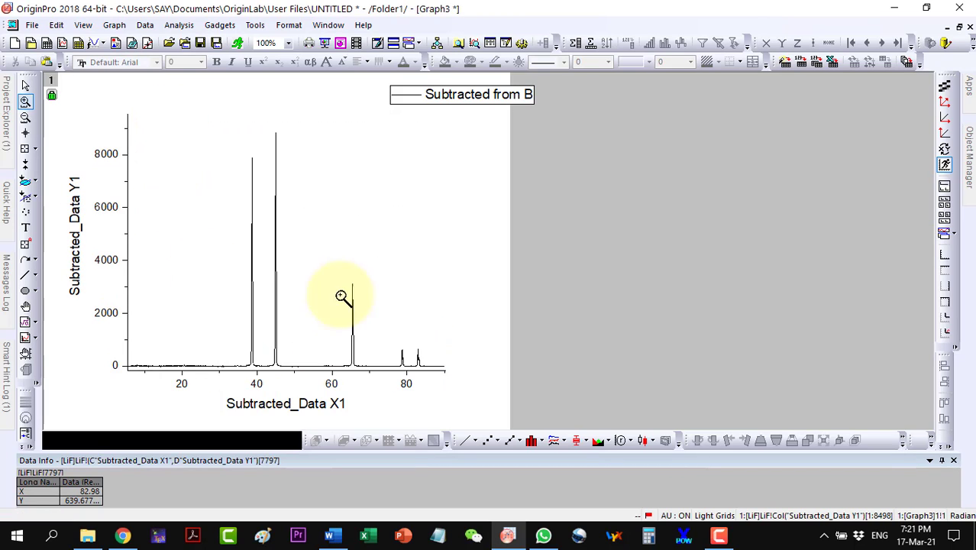
Set the curve line width to 3 and zoom to the 2θ range of the peaks.
{"action": "left_click", "coordinate": [25, 85]}
{"action": "left_click", "coordinate": [277, 177]}
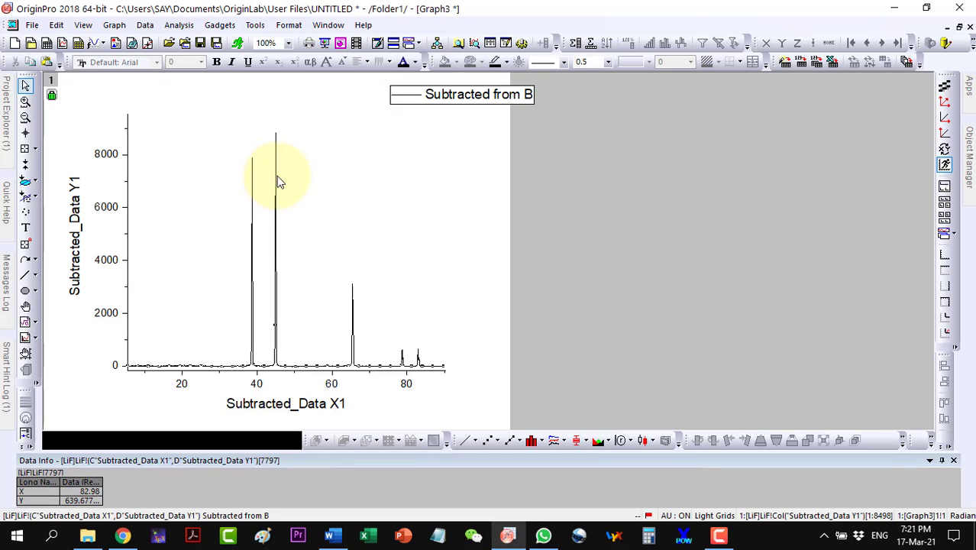
{"action": "left_click", "coordinate": [609, 65]}
{"action": "left_click", "coordinate": [590, 120]}
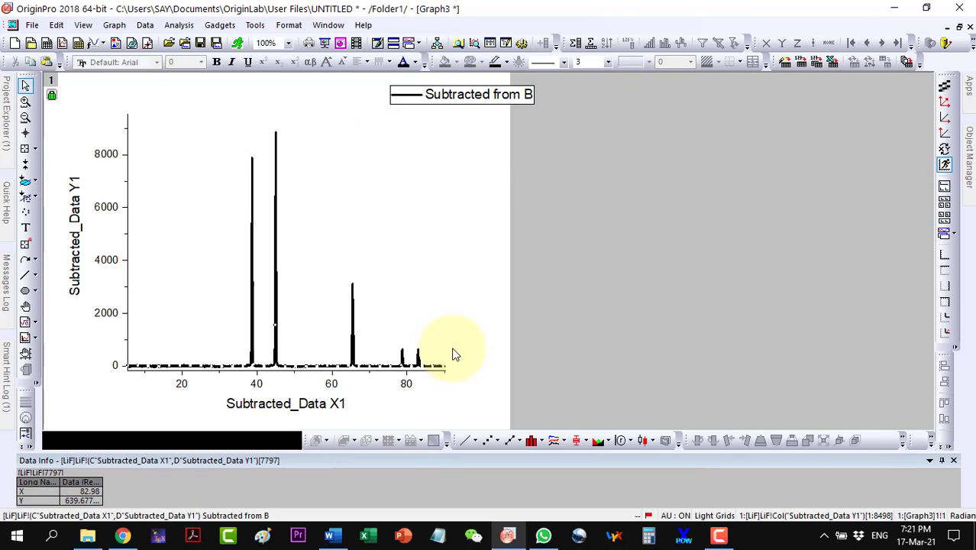
{"action": "left_click", "coordinate": [25, 101]}
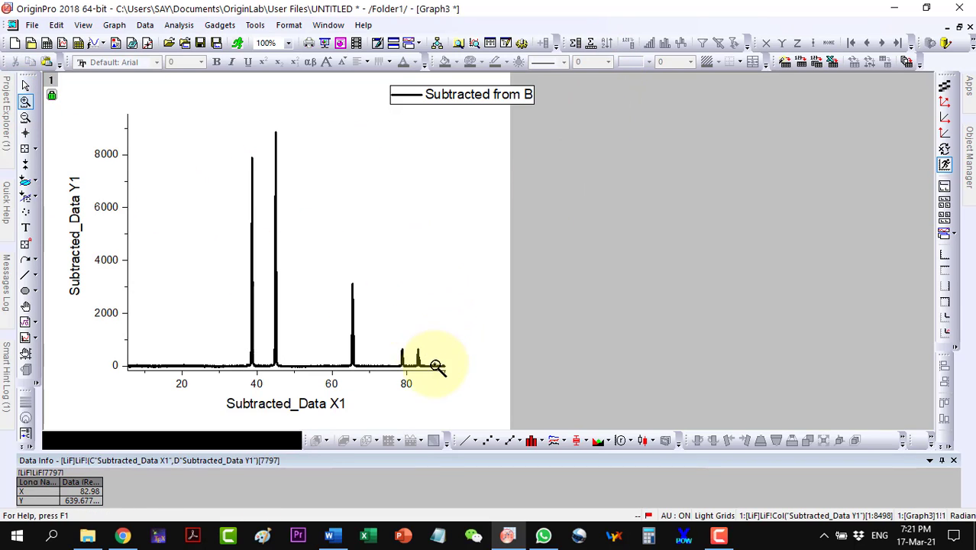
{"action": "mouse_move", "coordinate": [425, 371]}
{"action": "left_mouse_down"}
{"action": "mouse_move", "coordinate": [224, 104]}
{"action": "mouse_move", "coordinate": [233, 103]}
{"action": "left_mouse_up"}
{"action": "left_click", "coordinate": [25, 87]}
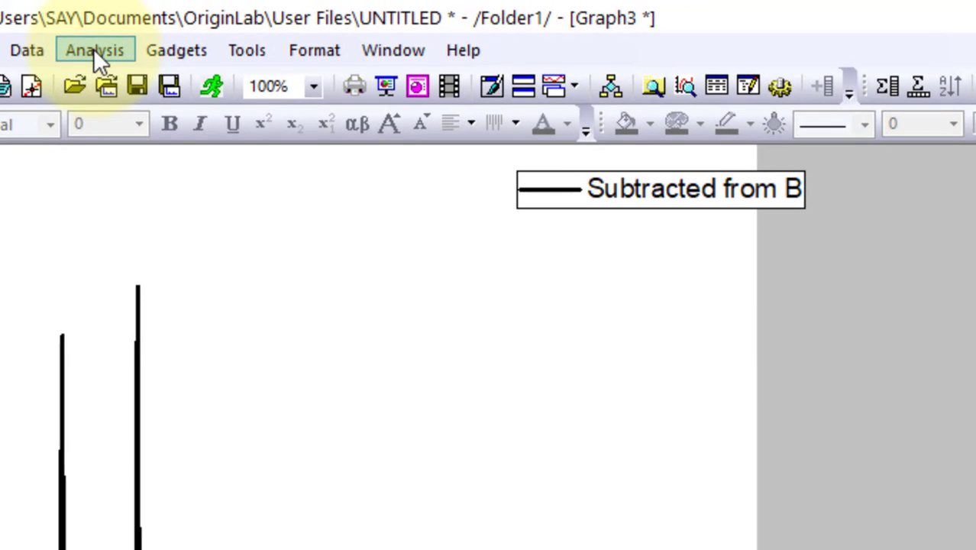
Start Multiple Peak Fit with the Gauss function and move the peak-picking panel aside.
{"action": "left_click", "coordinate": [178, 24]}
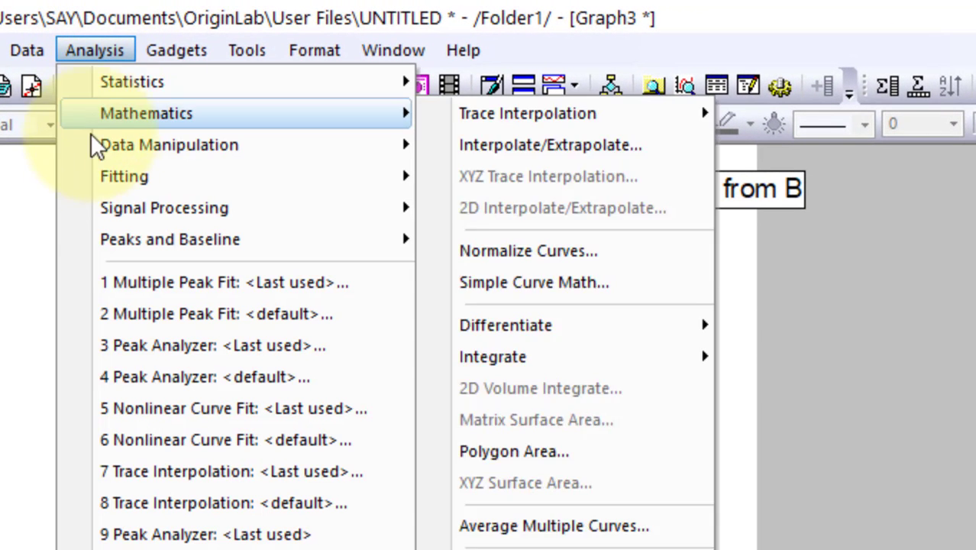
{"action": "mouse_move", "coordinate": [521, 239]}
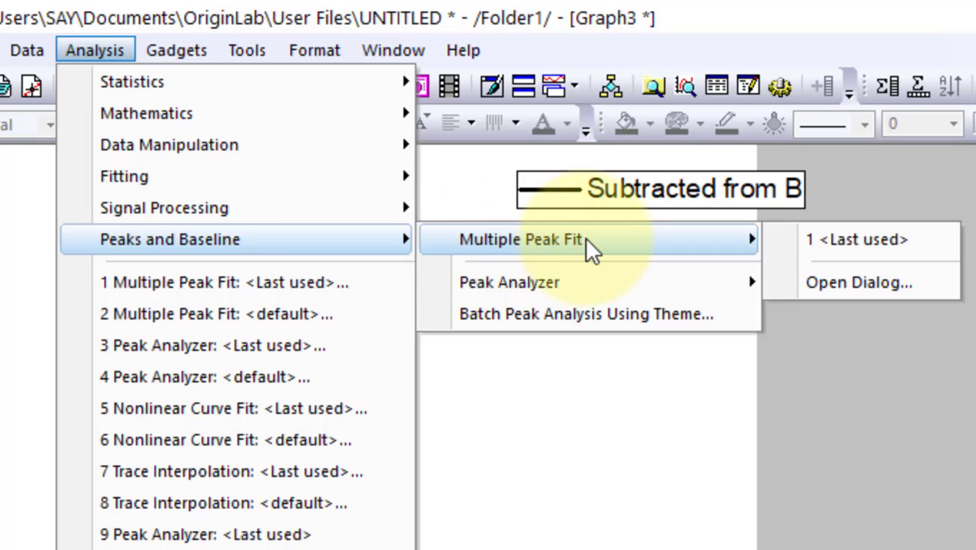
{"action": "left_click", "coordinate": [829, 284]}
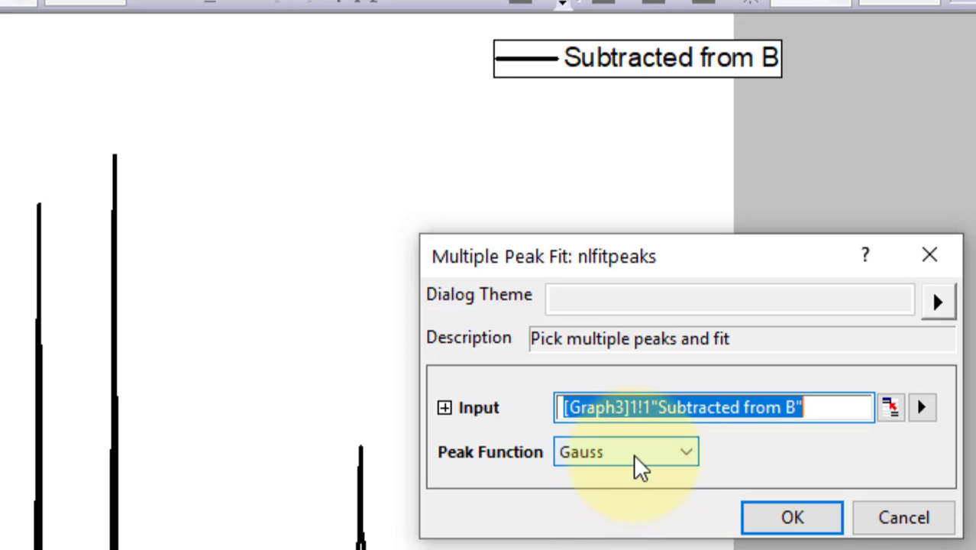
{"action": "left_click", "coordinate": [814, 524]}
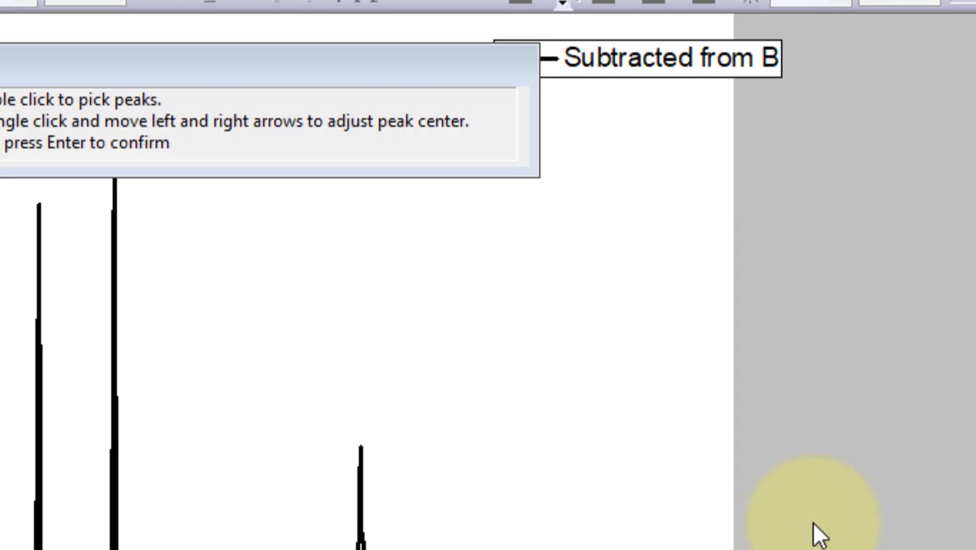
{"action": "left_click_drag", "start_coordinate": [3, 65], "coordinate": [402, 153]}
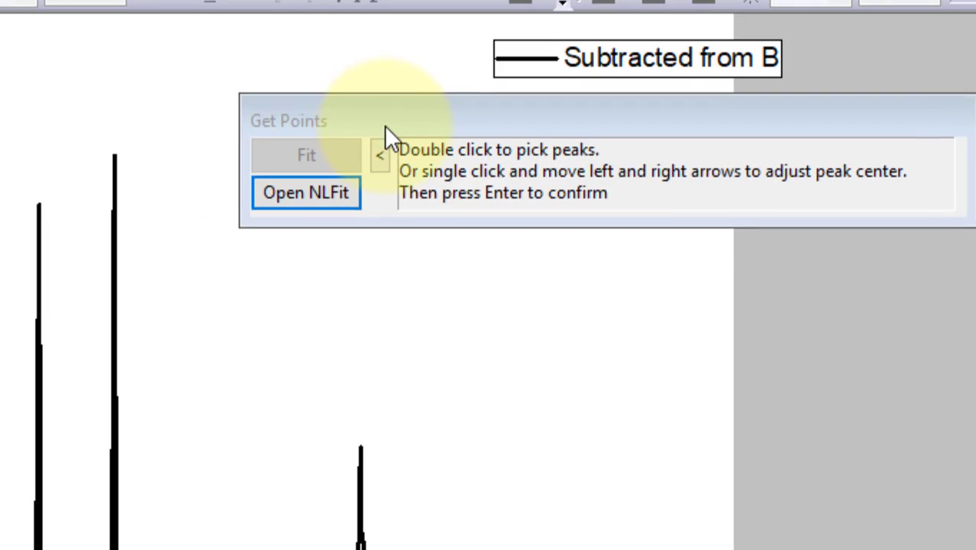
Pick the five peaks near 38.7, 45.0, 65.5, 78.6 and 83 as fit centres.
{"action": "double_click", "coordinate": [38, 192]}
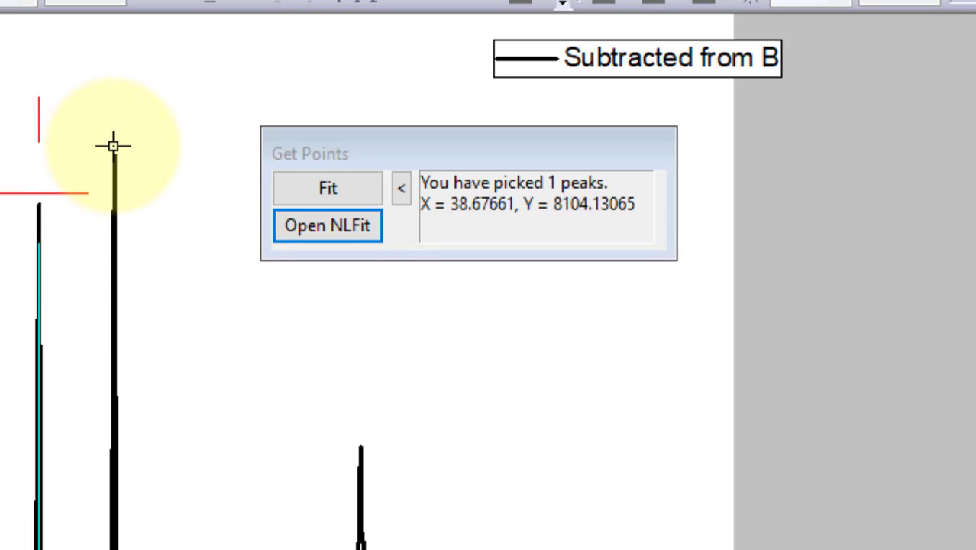
{"action": "double_click", "coordinate": [114, 148]}
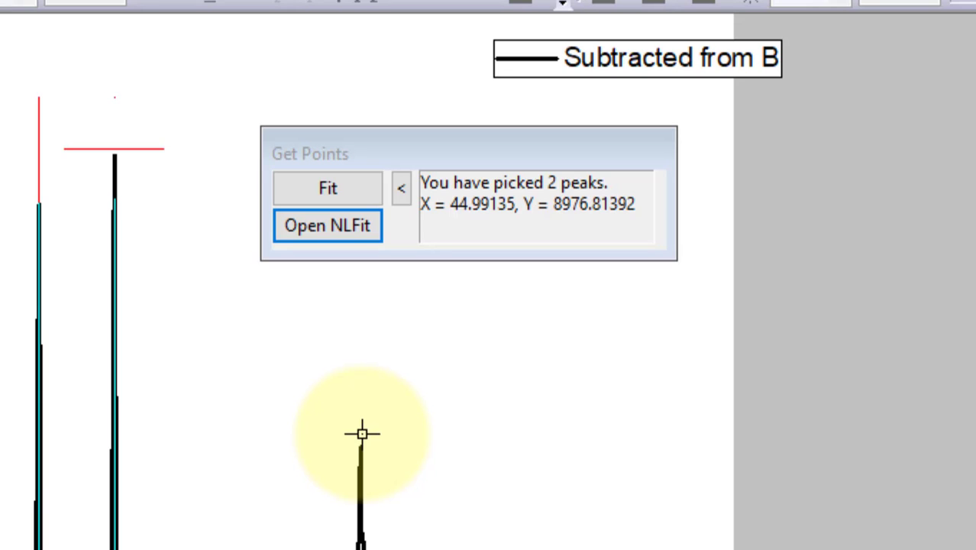
{"action": "double_click", "coordinate": [360, 435]}
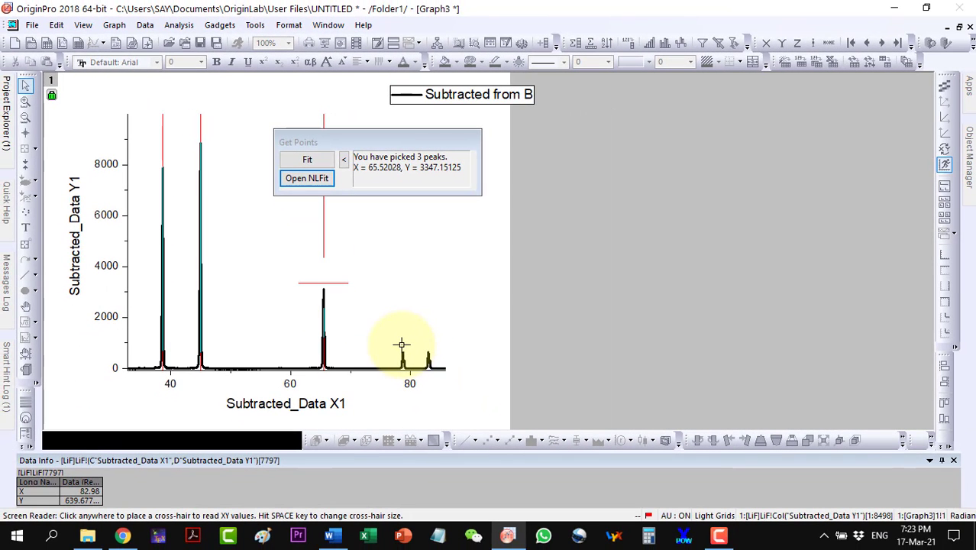
{"action": "double_click", "coordinate": [402, 347]}
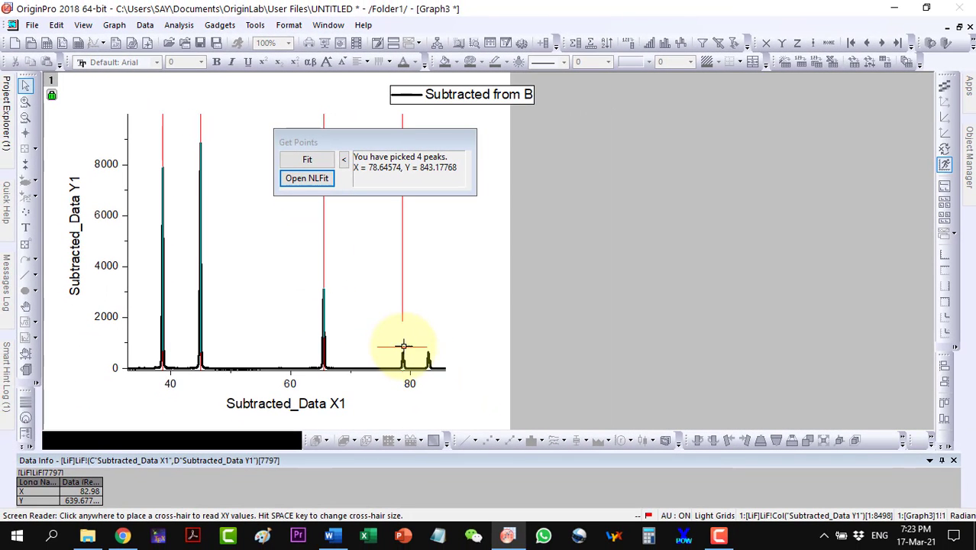
{"action": "double_click", "coordinate": [428, 346]}
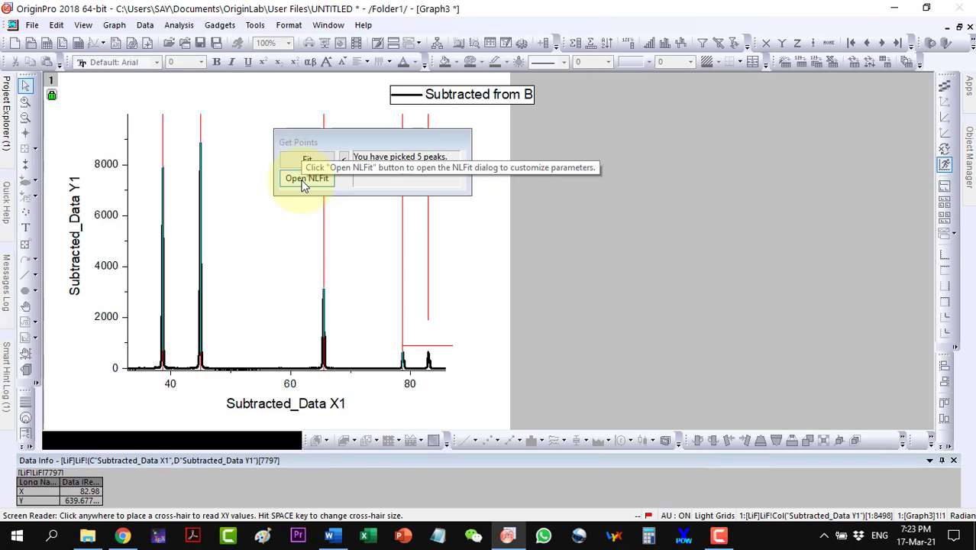
Fit the five picked peaks in NLFit until converged and add the fitted curves and results.
{"action": "left_click", "coordinate": [304, 180]}
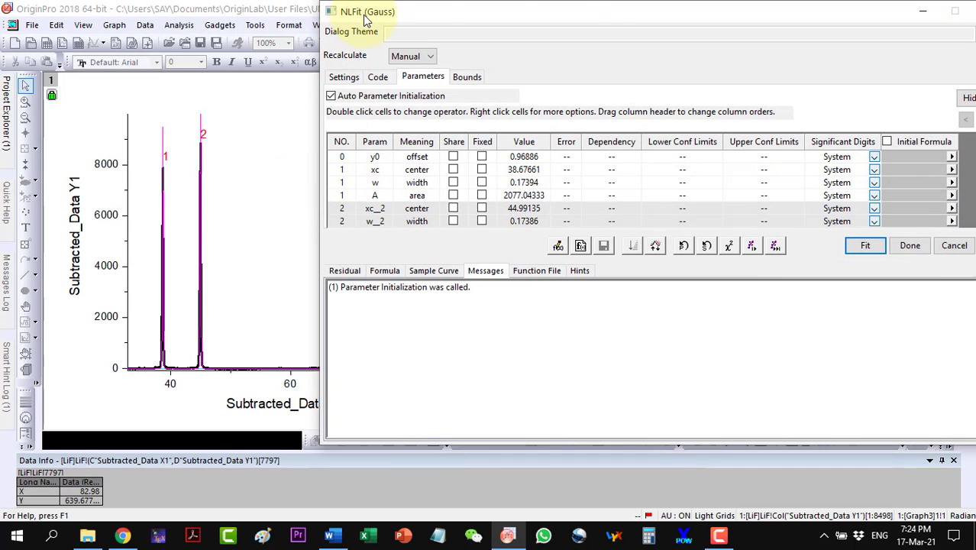
{"action": "left_click_drag", "start_coordinate": [599, 17], "coordinate": [648, 17]}
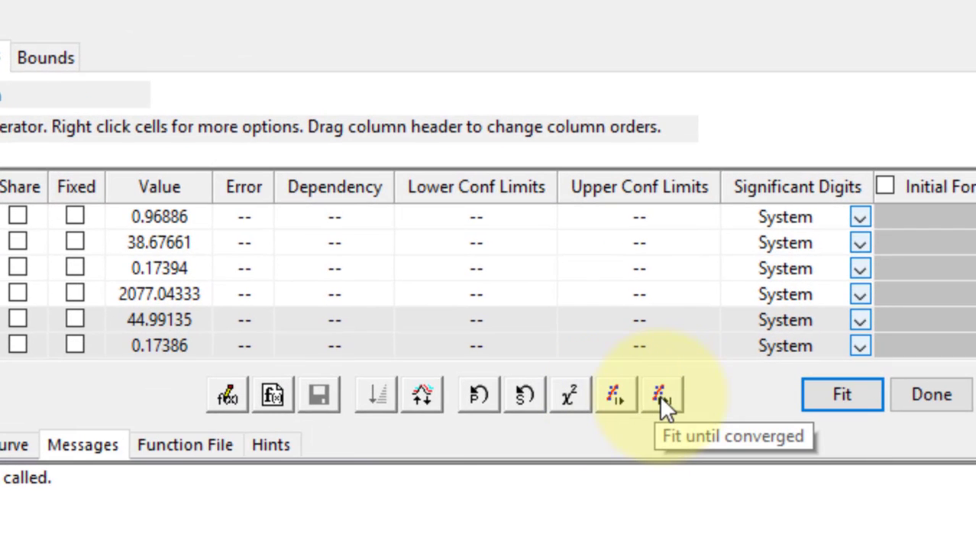
{"action": "left_click", "coordinate": [662, 398]}
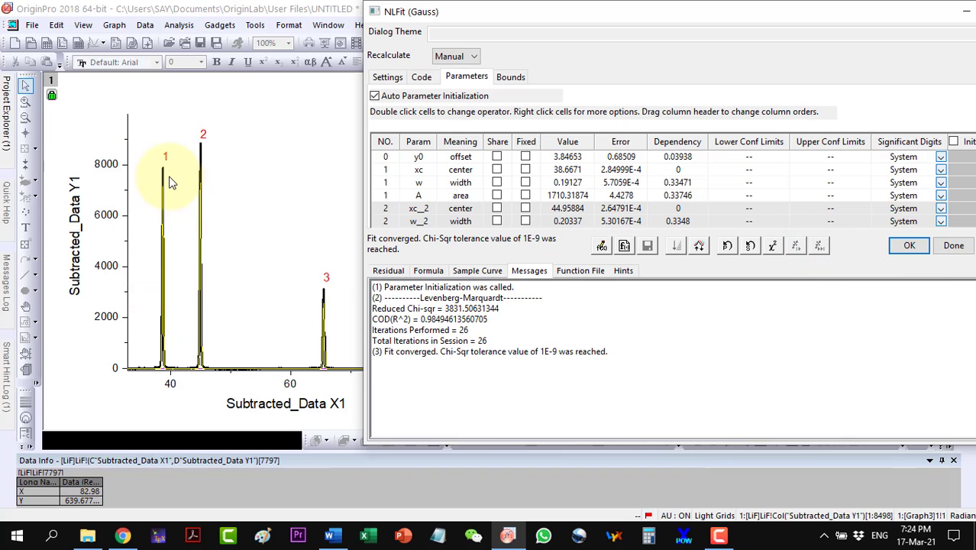
{"action": "left_click", "coordinate": [911, 246]}
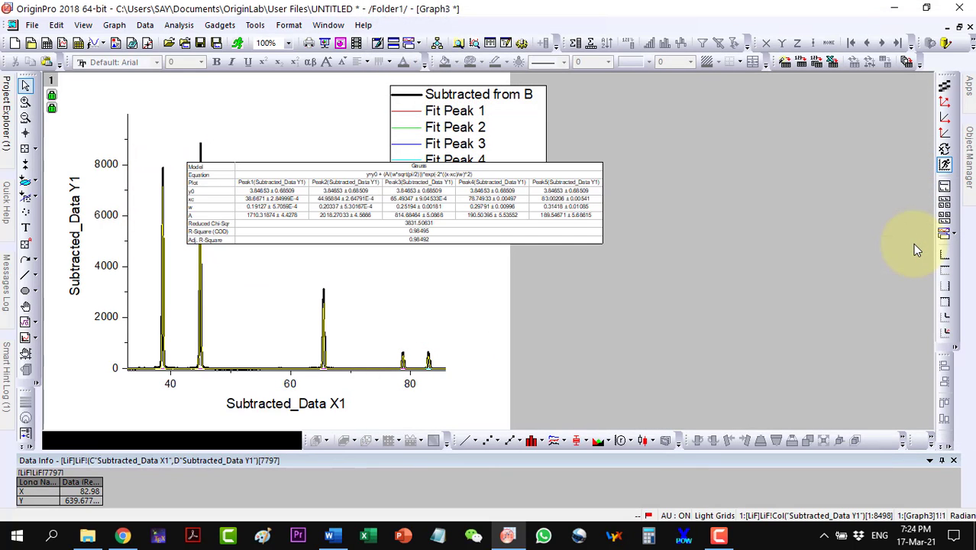
Delete the fit results table from Graph3, then restore the graph window and move it right.
{"action": "left_click", "coordinate": [371, 187]}
{"action": "right_click", "coordinate": [371, 187]}
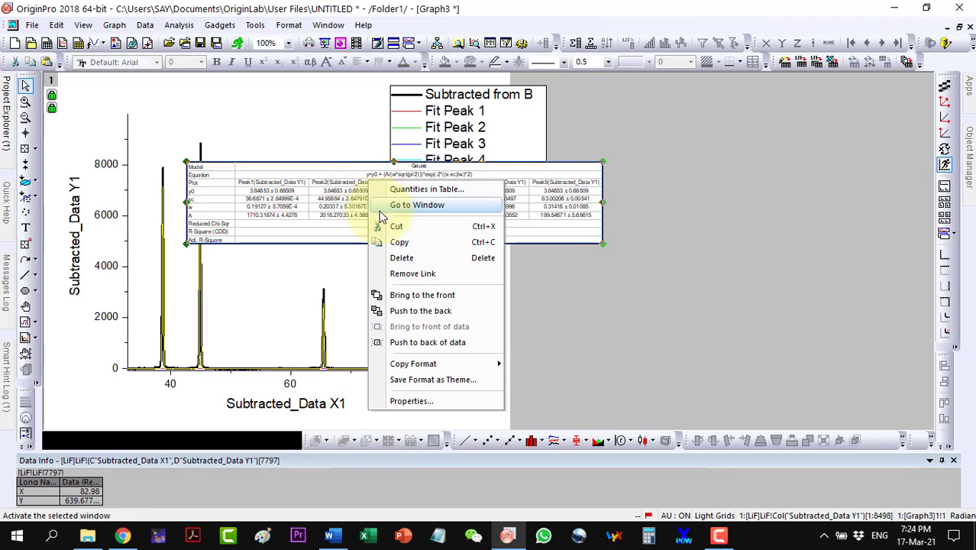
{"action": "left_click", "coordinate": [396, 261]}
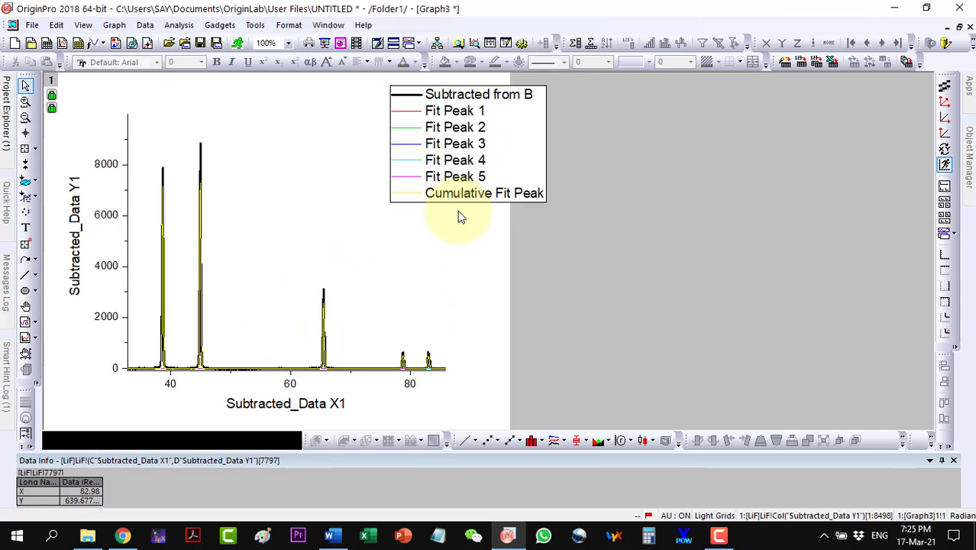
{"action": "left_click", "coordinate": [959, 26]}
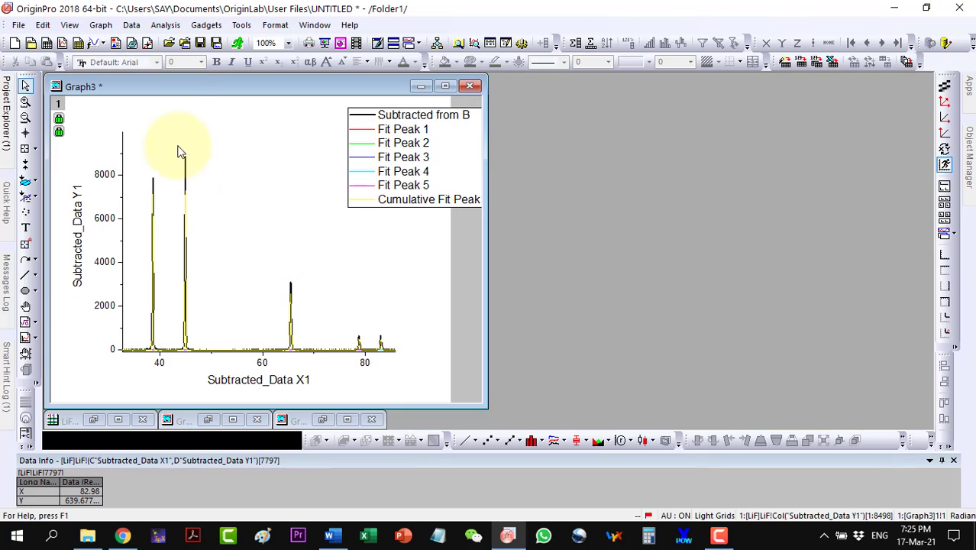
{"action": "left_click_drag", "start_coordinate": [177, 85], "coordinate": [472, 96]}
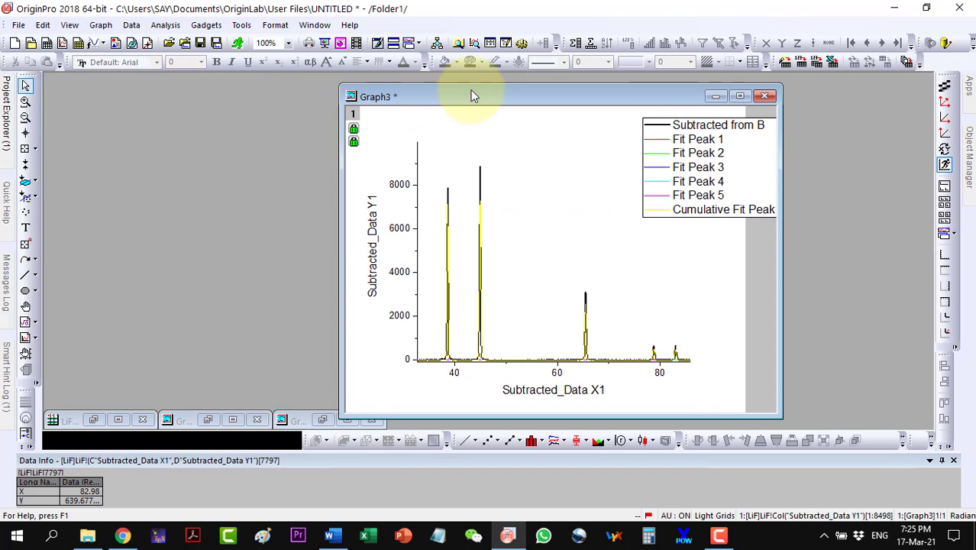
Maximize the LiF workbook and scroll its nlfitpeaks1 sheet down to the Summary table.
{"action": "left_click", "coordinate": [93, 419]}
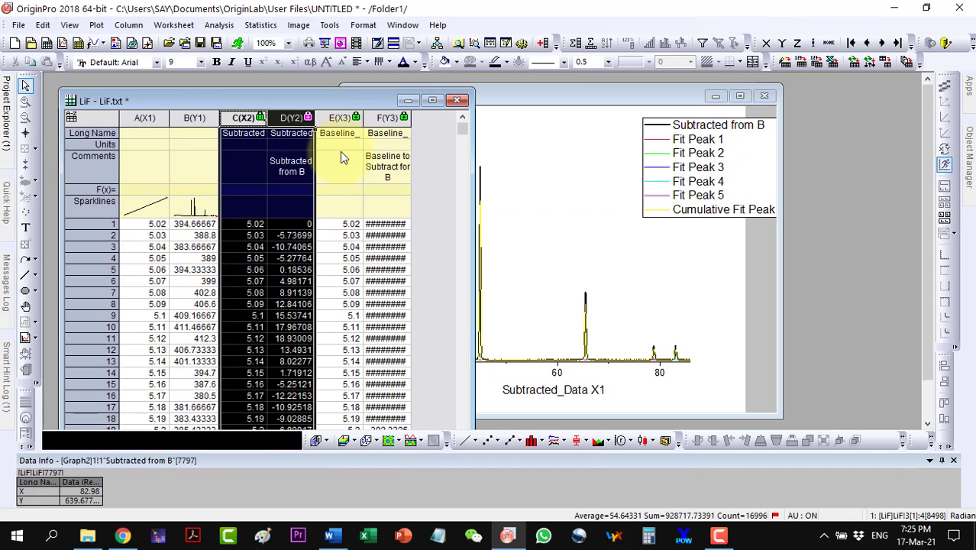
{"action": "left_click", "coordinate": [432, 100]}
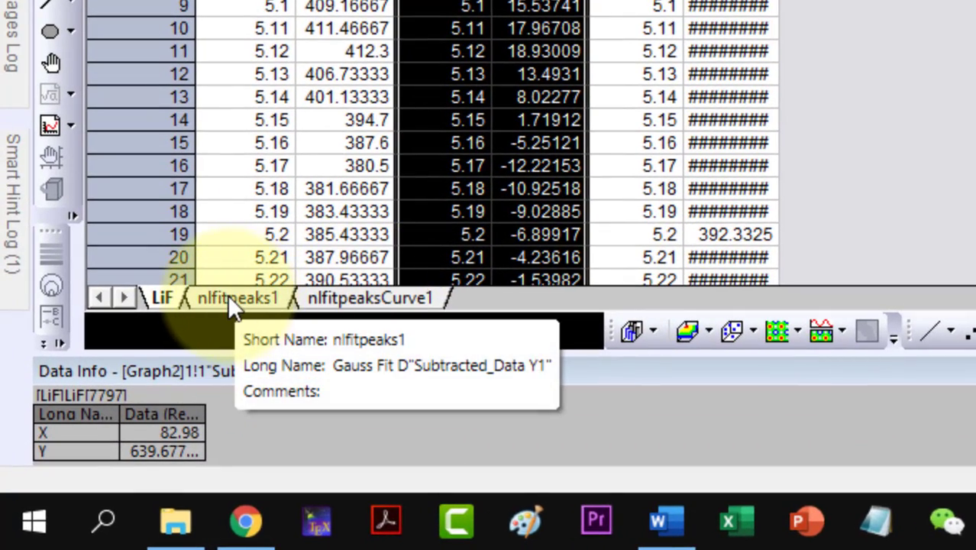
{"action": "left_click", "coordinate": [233, 301]}
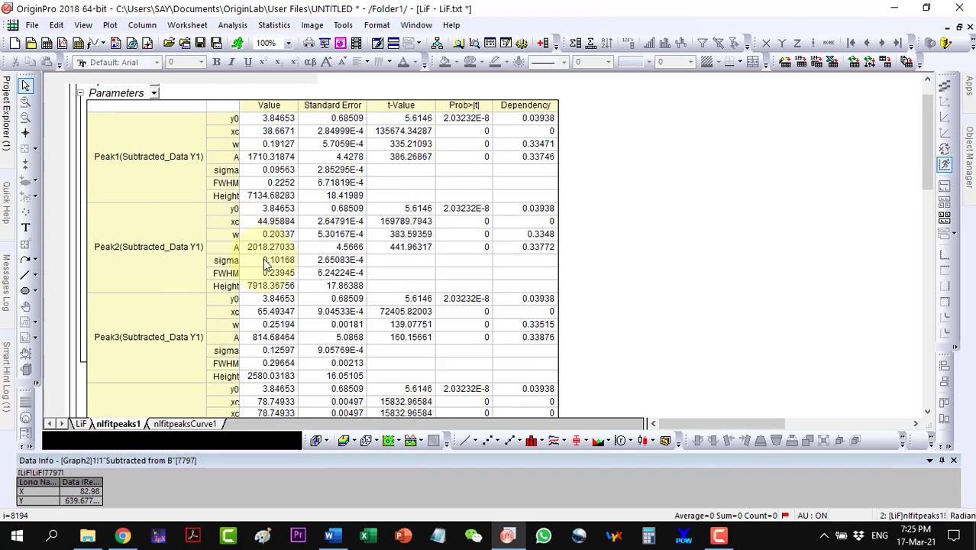
{"action": "scroll", "coordinate": [266, 263], "scroll_direction": "down", "scroll_amount": 2}
{"action": "scroll", "coordinate": [266, 263], "scroll_direction": "down", "scroll_amount": 1}
{"action": "scroll", "coordinate": [267, 264], "scroll_direction": "down", "scroll_amount": 2}
{"action": "scroll", "coordinate": [266, 264], "scroll_direction": "down", "scroll_amount": 2}
{"action": "scroll", "coordinate": [267, 264], "scroll_direction": "down", "scroll_amount": 2}
{"action": "scroll", "coordinate": [267, 263], "scroll_direction": "down", "scroll_amount": 2}
{"action": "scroll", "coordinate": [267, 263], "scroll_direction": "down", "scroll_amount": 2}
{"action": "scroll", "coordinate": [267, 264], "scroll_direction": "down", "scroll_amount": 2}
{"action": "scroll", "coordinate": [267, 264], "scroll_direction": "down", "scroll_amount": 5}
{"action": "scroll", "coordinate": [266, 264], "scroll_direction": "down", "scroll_amount": 3}
{"action": "scroll", "coordinate": [320, 283], "scroll_direction": "down", "scroll_amount": 3}
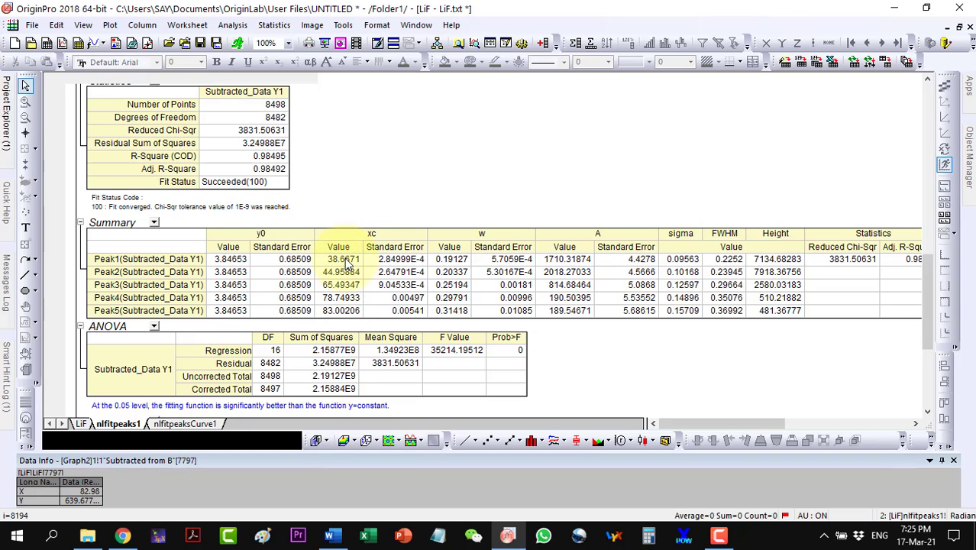
Select the fitted xc peak centres, restore the workbook window and bring Graph3 forward.
{"action": "left_click_drag", "start_coordinate": [347, 261], "coordinate": [344, 298]}
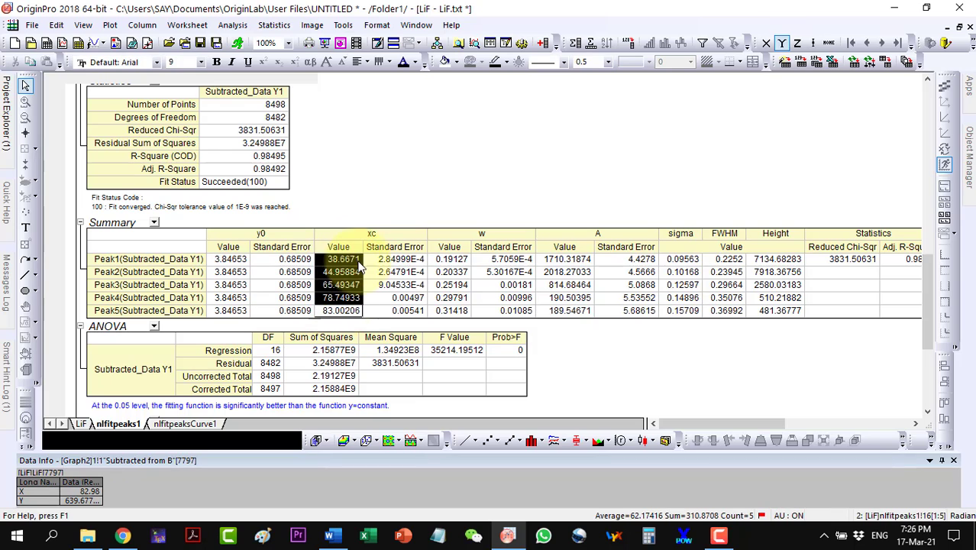
{"action": "left_click", "coordinate": [959, 26]}
{"action": "left_click_drag", "start_coordinate": [242, 101], "coordinate": [187, 85]}
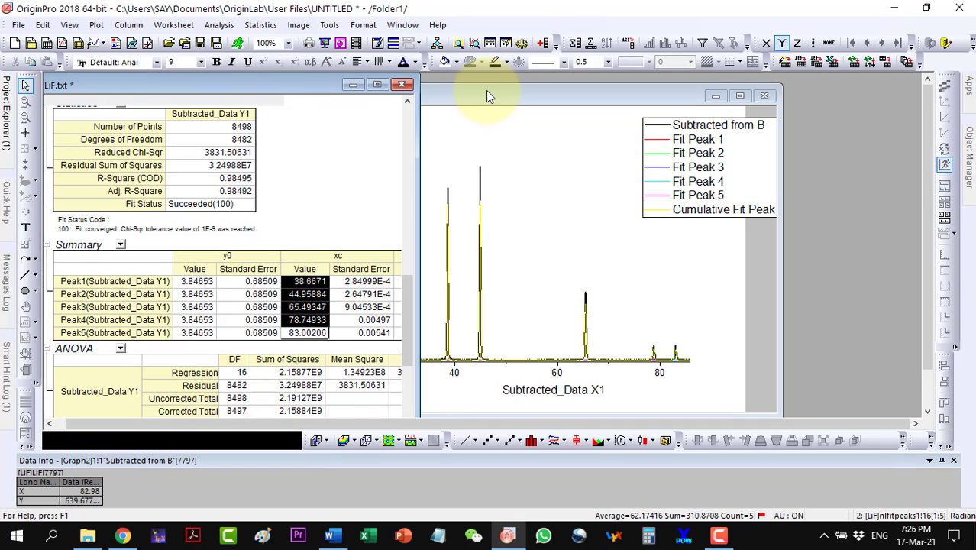
{"action": "mouse_move", "coordinate": [486, 90]}
{"action": "left_mouse_down"}
{"action": "mouse_move", "coordinate": [679, 108]}
{"action": "mouse_move", "coordinate": [627, 112]}
{"action": "left_mouse_up"}
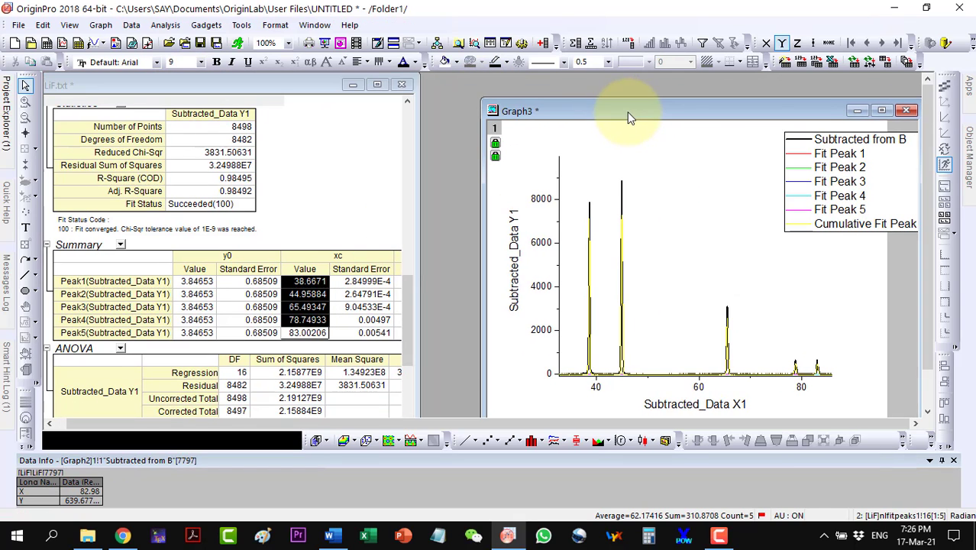
Minimize Graph3 and place an enlarged Graph2, with its labelled peaks, at the upper left.
{"action": "left_click", "coordinate": [854, 114]}
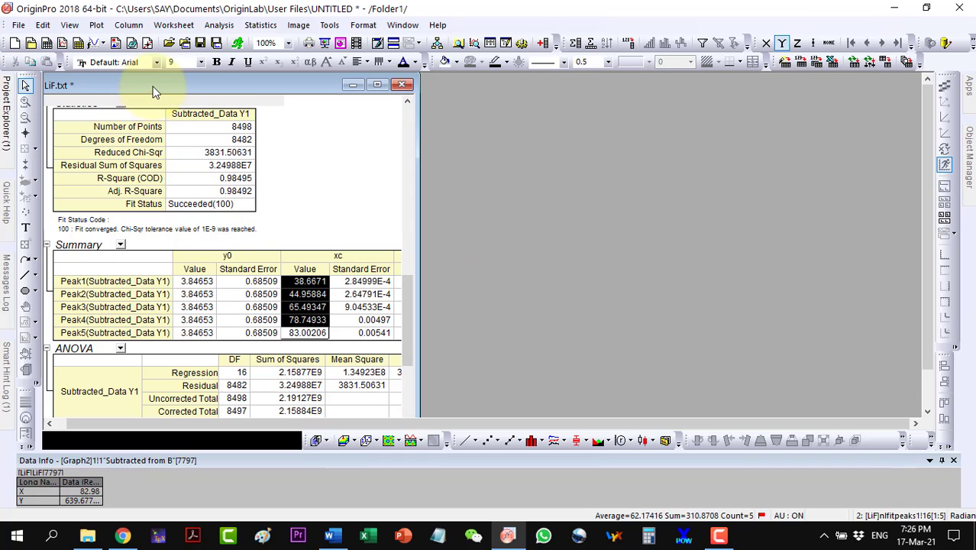
{"action": "left_click_drag", "start_coordinate": [153, 91], "coordinate": [539, 85]}
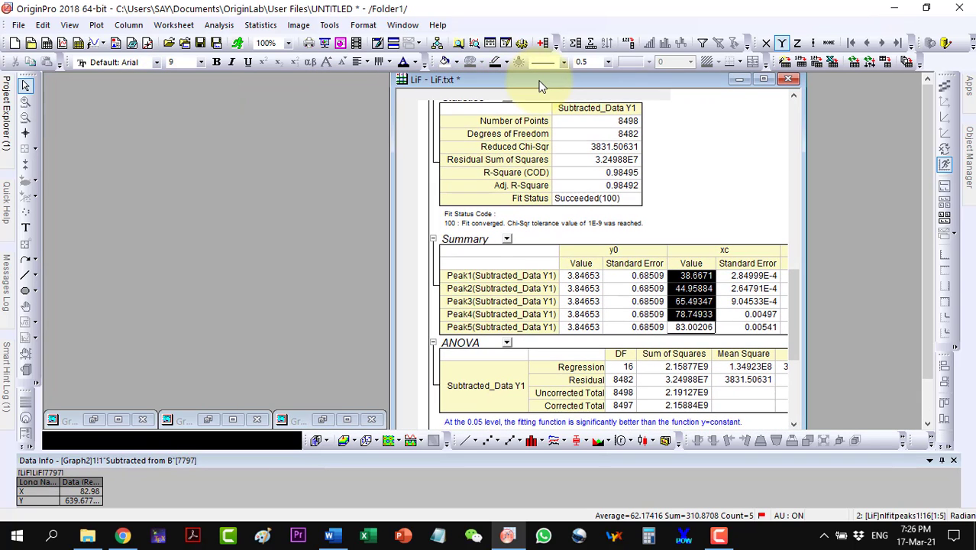
{"action": "left_click", "coordinate": [322, 421]}
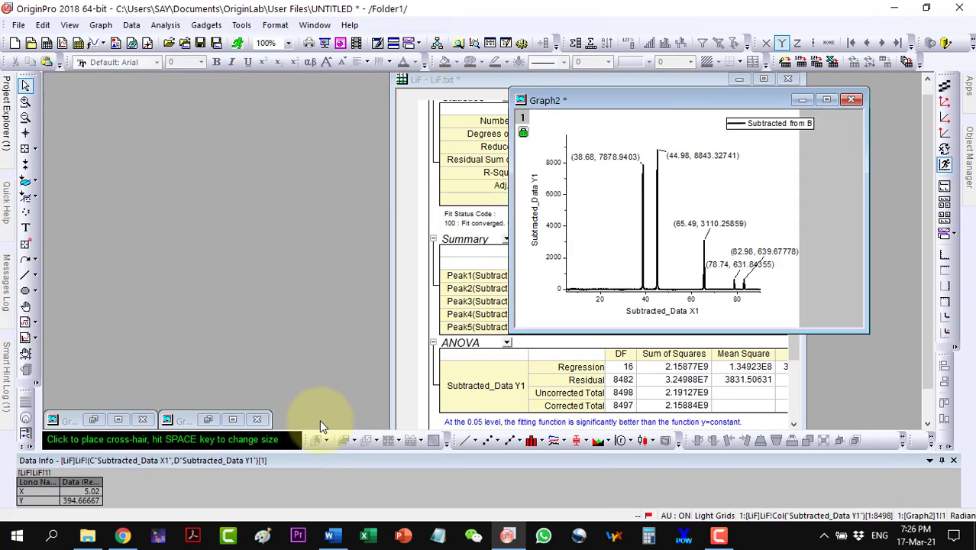
{"action": "left_click_drag", "start_coordinate": [634, 111], "coordinate": [228, 95]}
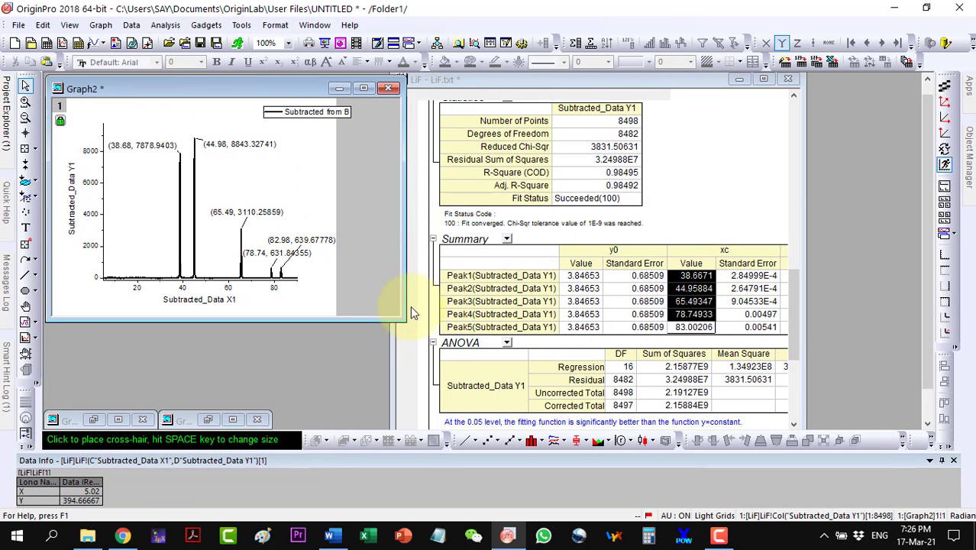
{"action": "mouse_move", "coordinate": [402, 319]}
{"action": "left_mouse_down"}
{"action": "mouse_move", "coordinate": [526, 428]}
{"action": "mouse_move", "coordinate": [509, 427]}
{"action": "left_mouse_up"}
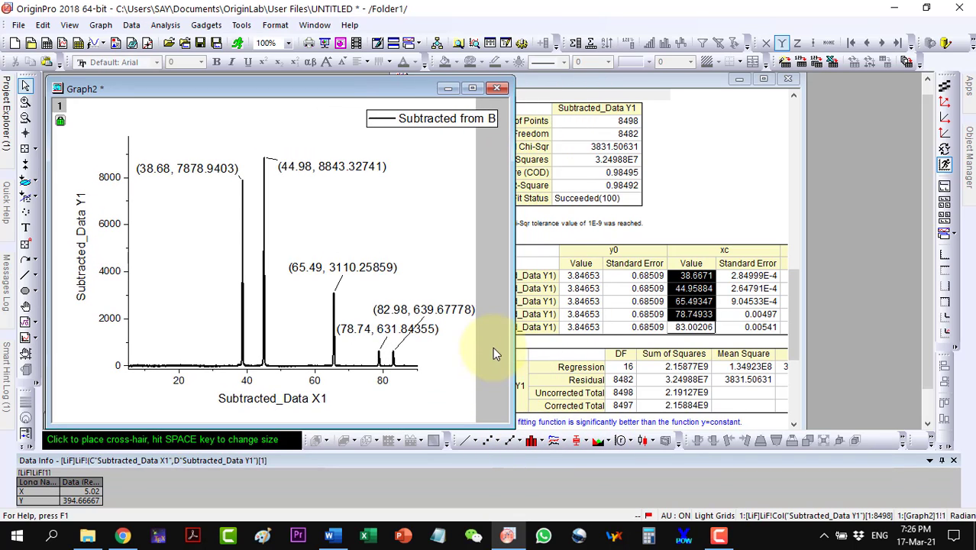
Show the fit report's xc column and compare Peak2–Peak4 centres 44.96, 65.49 and 78.75.
{"action": "left_click", "coordinate": [694, 280]}
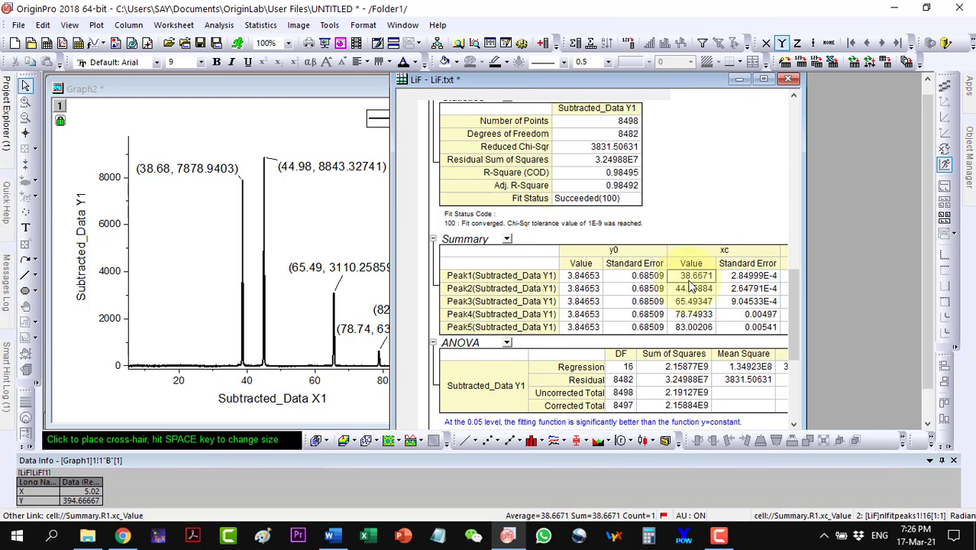
{"action": "scroll", "coordinate": [692, 285], "scroll_direction": "up", "scroll_amount": 5, "text": "ctrl"}
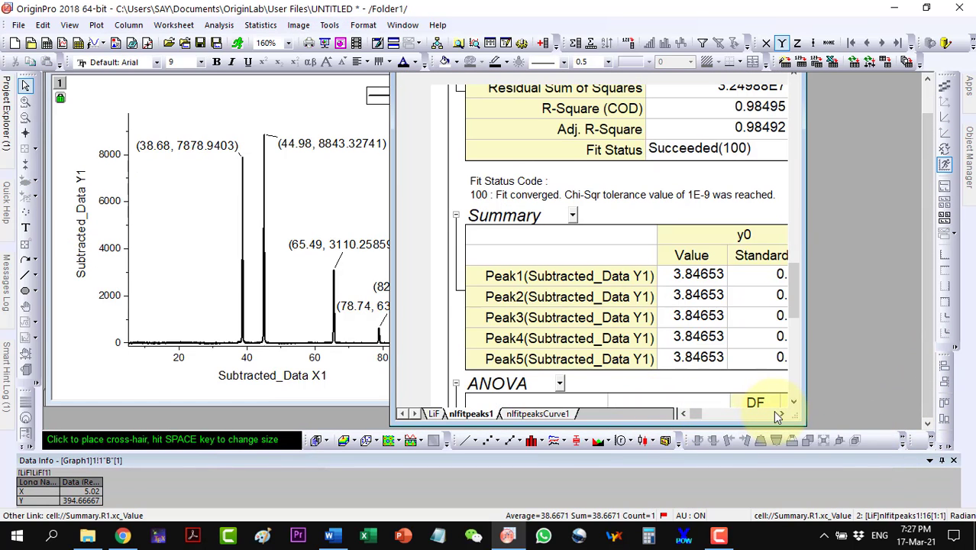
{"action": "left_click", "coordinate": [780, 414]}
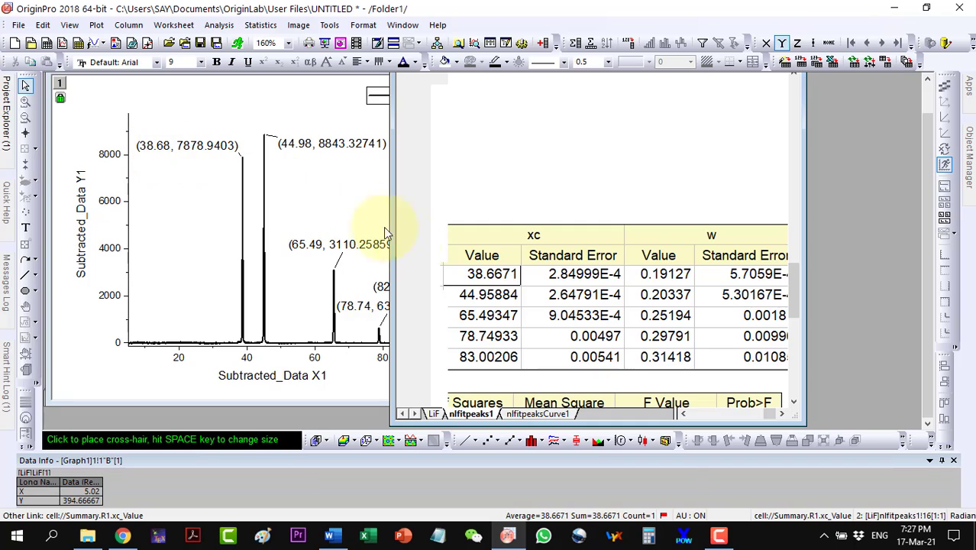
{"action": "left_click", "coordinate": [476, 298]}
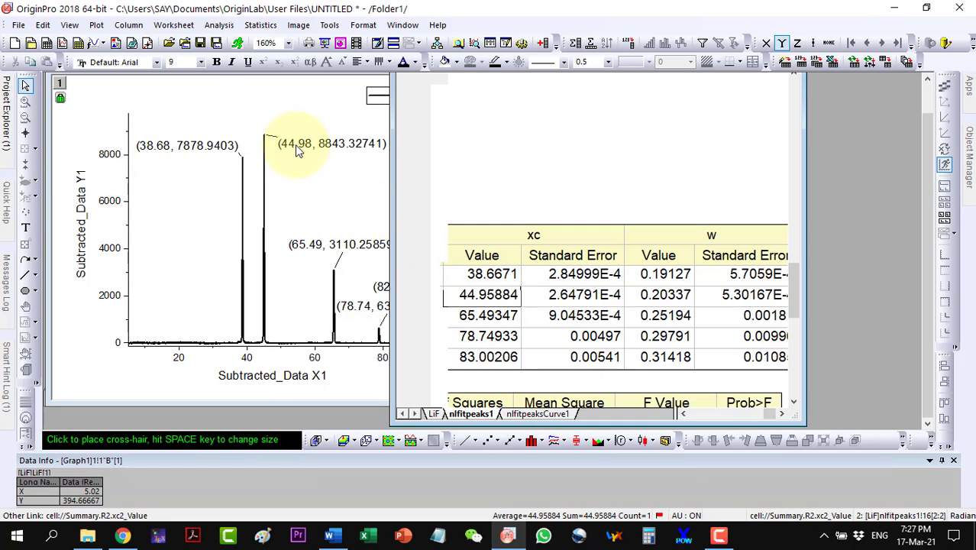
{"action": "left_click", "coordinate": [467, 316]}
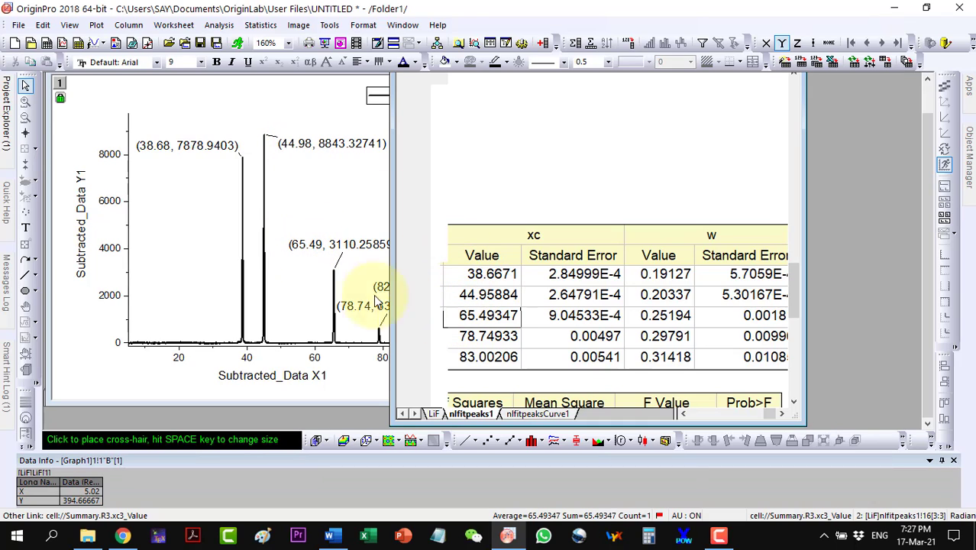
{"action": "left_click", "coordinate": [487, 337]}
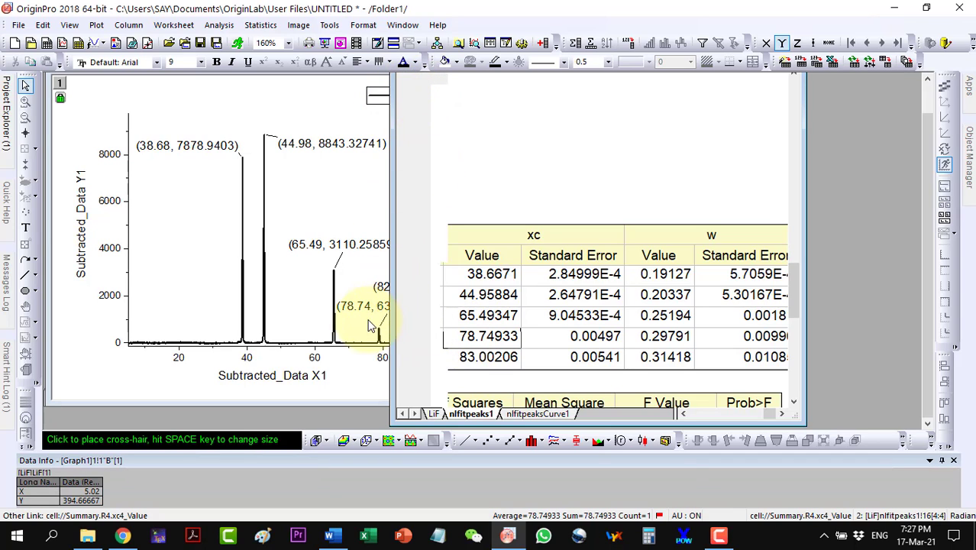
Copy the five fitted xc peak centre values from the fit report.
{"action": "left_click", "coordinate": [511, 302]}
{"action": "left_click_drag", "start_coordinate": [510, 300], "coordinate": [514, 364]}
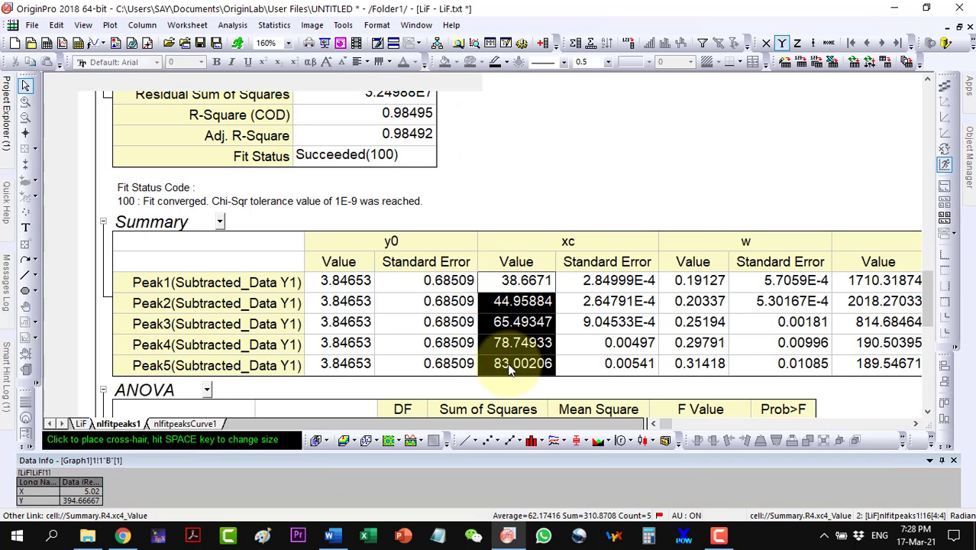
{"action": "right_click", "coordinate": [510, 283]}
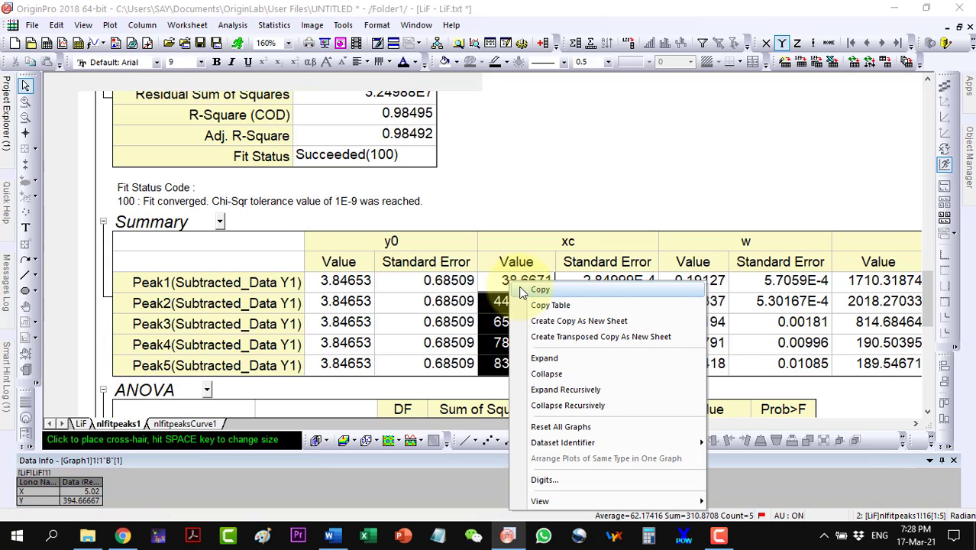
{"action": "key", "text": "Escape"}
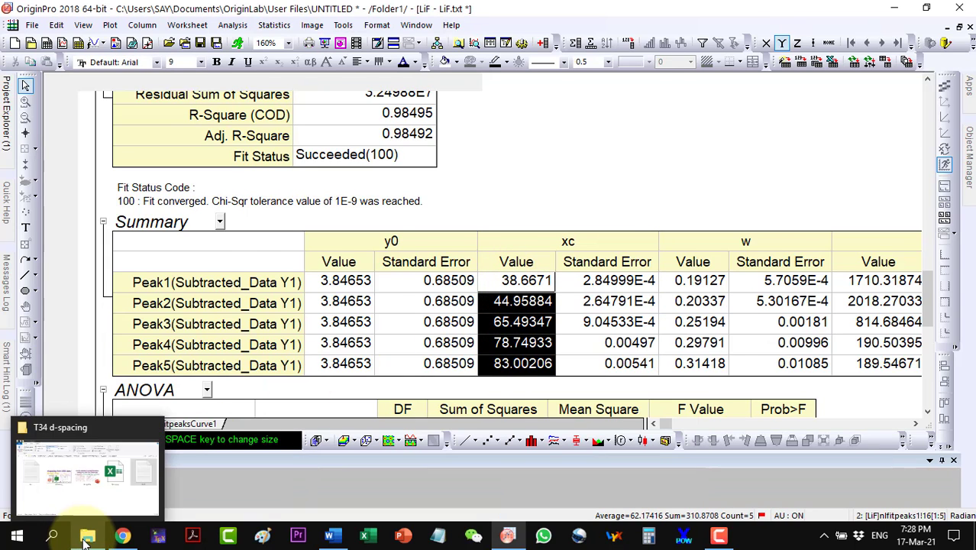
Open d-spacing.xlsx from the folder in File Explorer.
{"action": "left_click", "coordinate": [87, 536]}
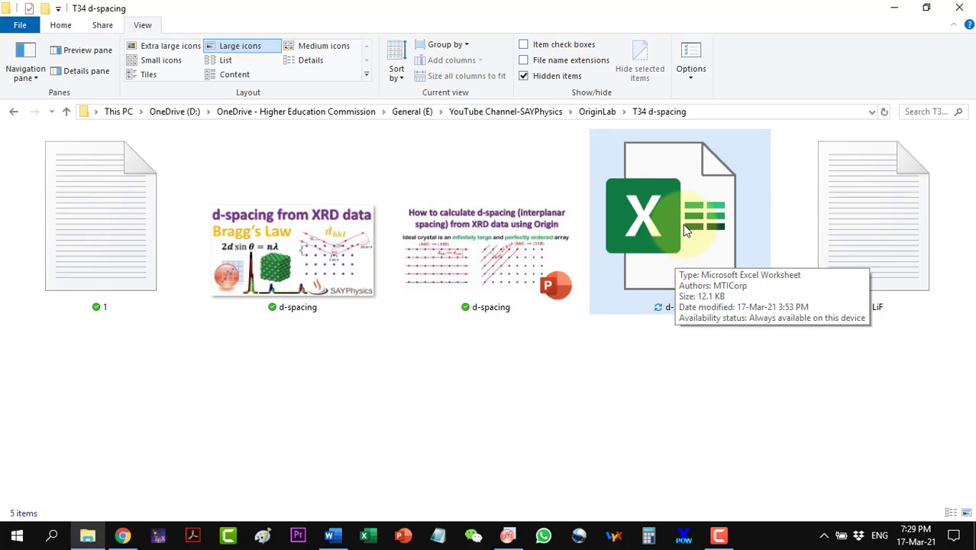
{"action": "left_click", "coordinate": [685, 231]}
{"action": "double_click", "coordinate": [685, 231]}
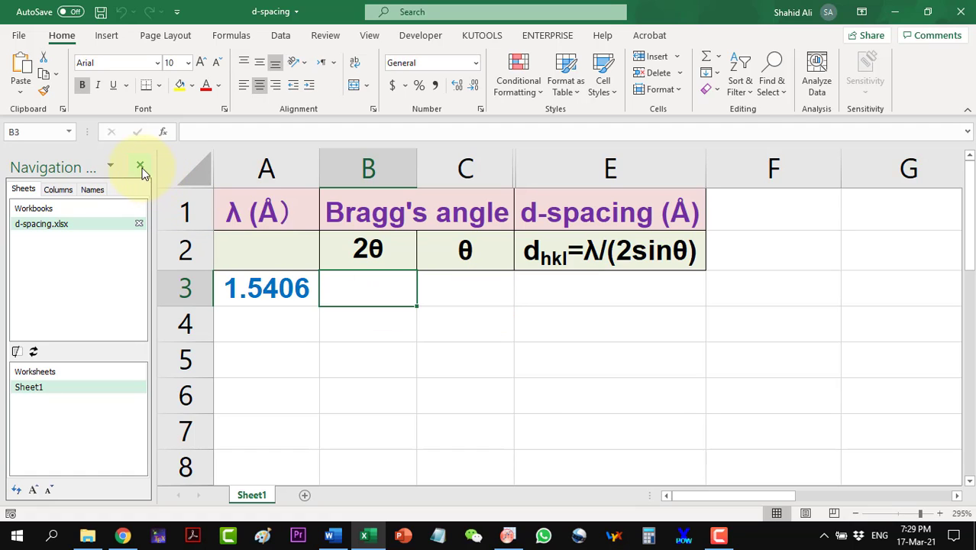
Close the navigation panel and paste the five peak positions into B3:B7.
{"action": "left_click", "coordinate": [140, 165]}
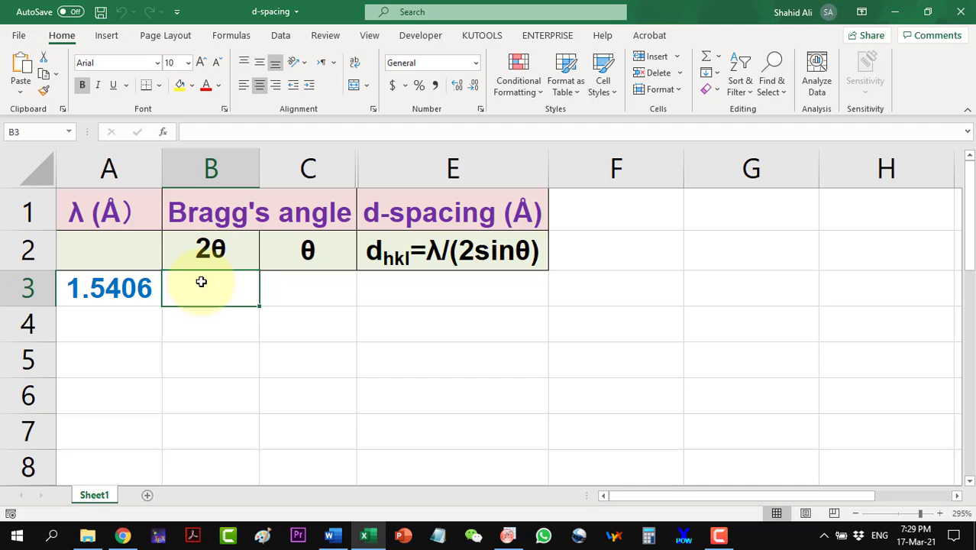
{"action": "right_click", "coordinate": [202, 286]}
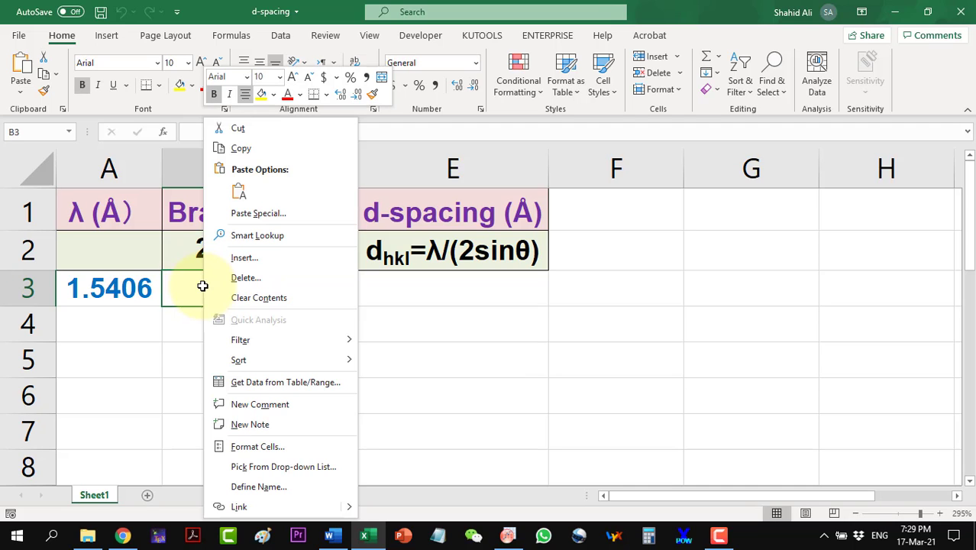
{"action": "left_click", "coordinate": [239, 193]}
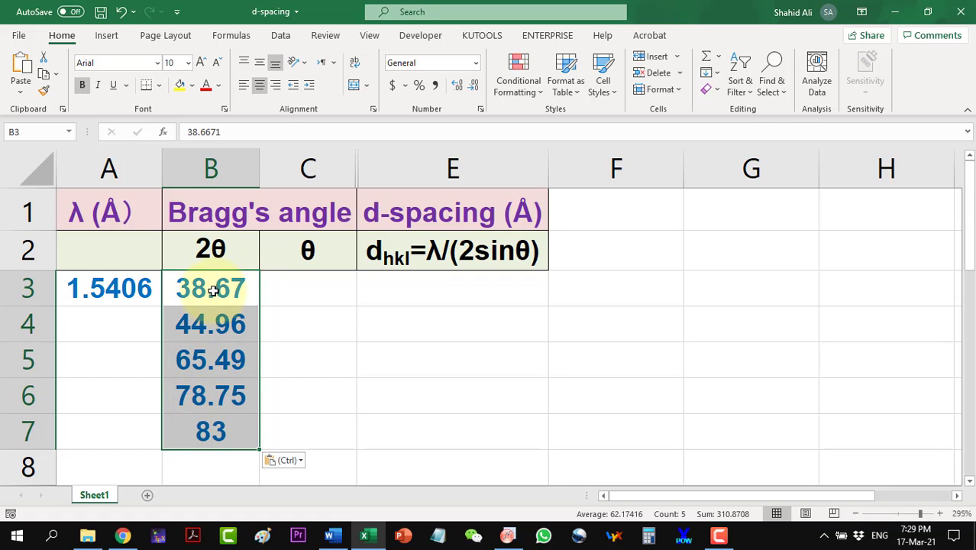
{"action": "left_click", "coordinate": [308, 287]}
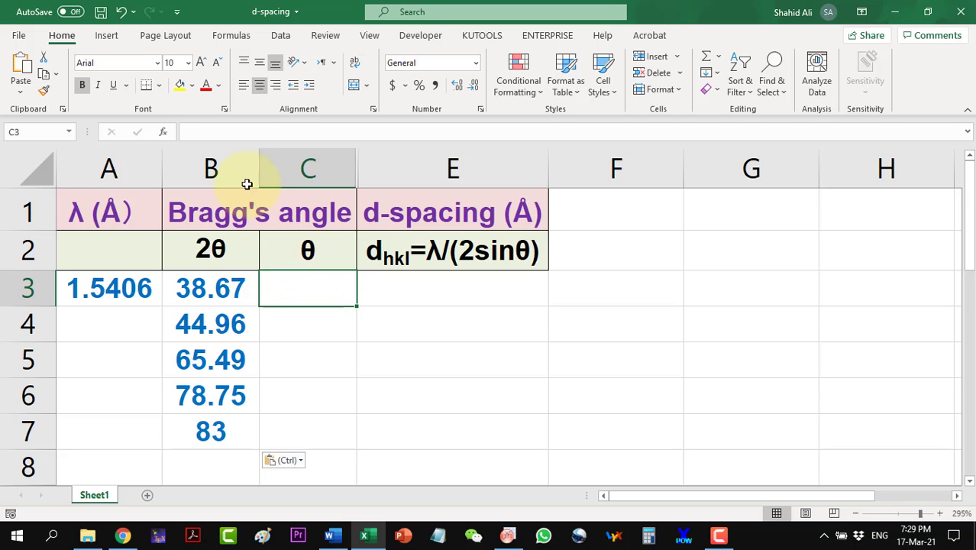
Enter =B3/2 in C3 and fill it to C7, giving θ values 19.33 through 41.5.
{"action": "type", "text": "="}
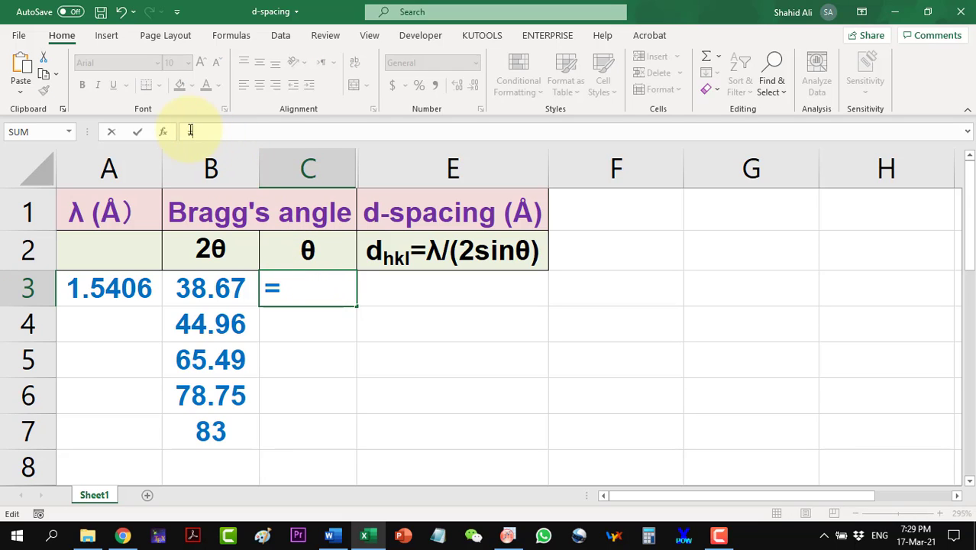
{"action": "left_click", "coordinate": [203, 290]}
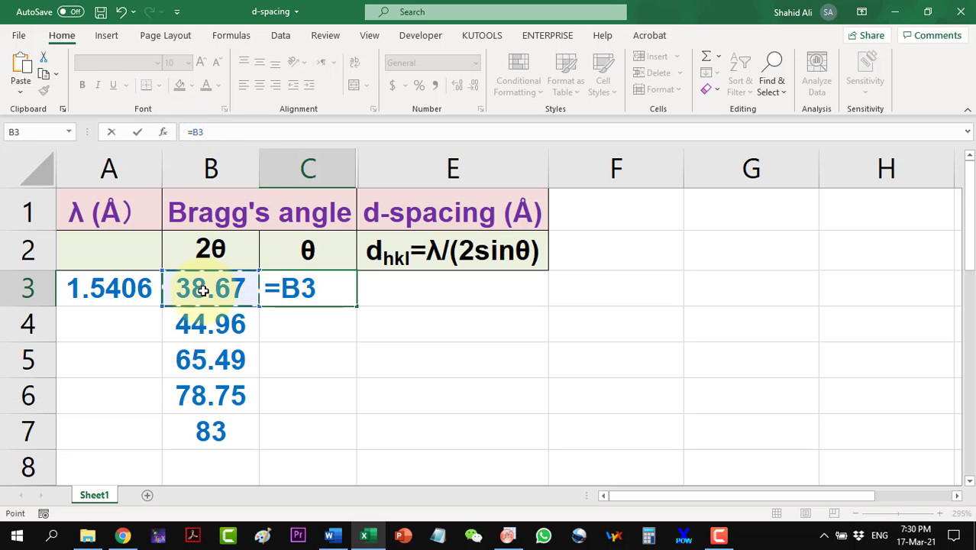
{"action": "type", "text": "/2"}
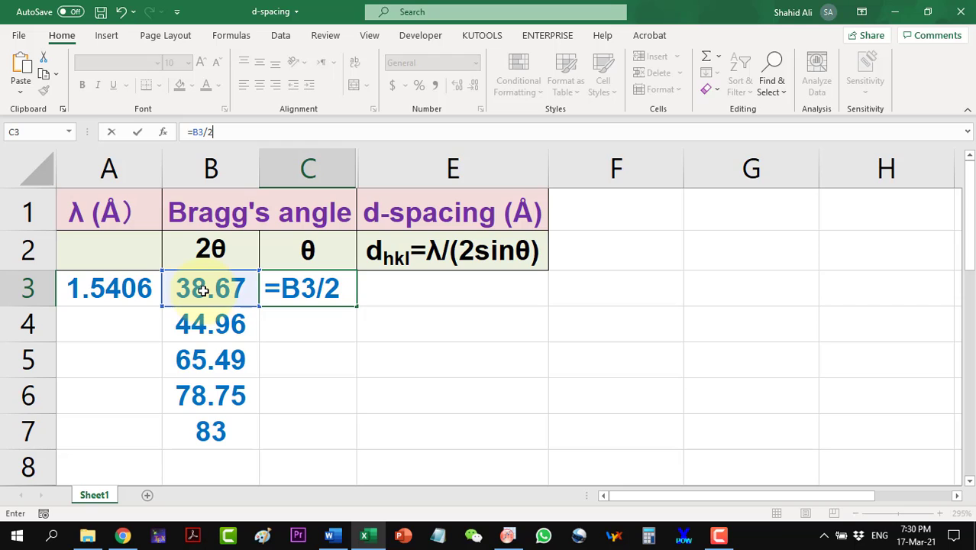
{"action": "key", "text": "ctrl+Return"}
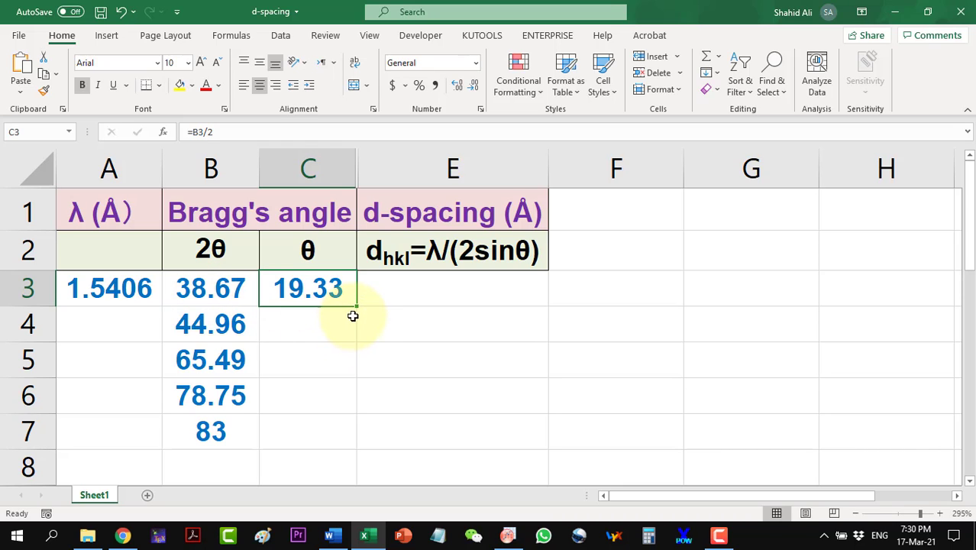
{"action": "double_click", "coordinate": [356, 306]}
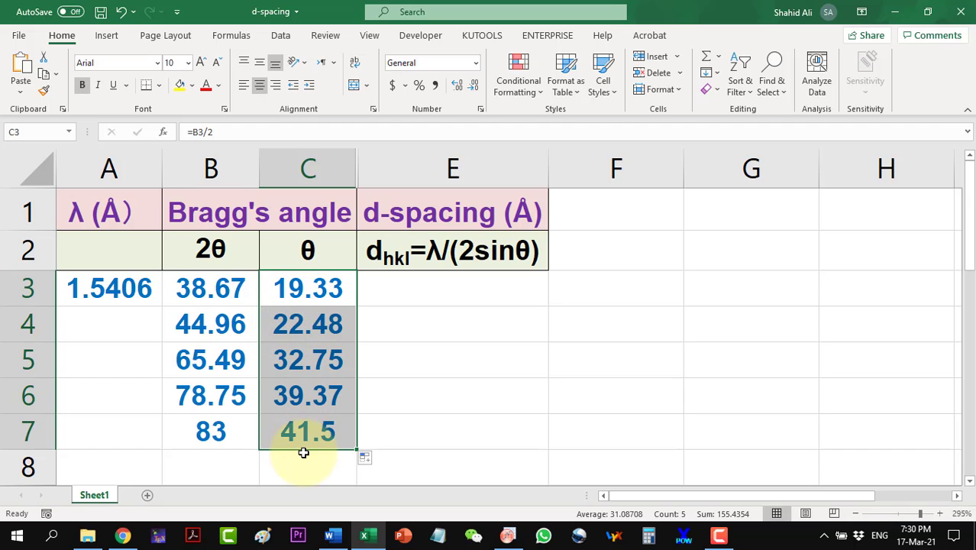
Begin the E3 d-spacing formula as =1.5406/(2*sin in the formula bar.
{"action": "left_click", "coordinate": [390, 291]}
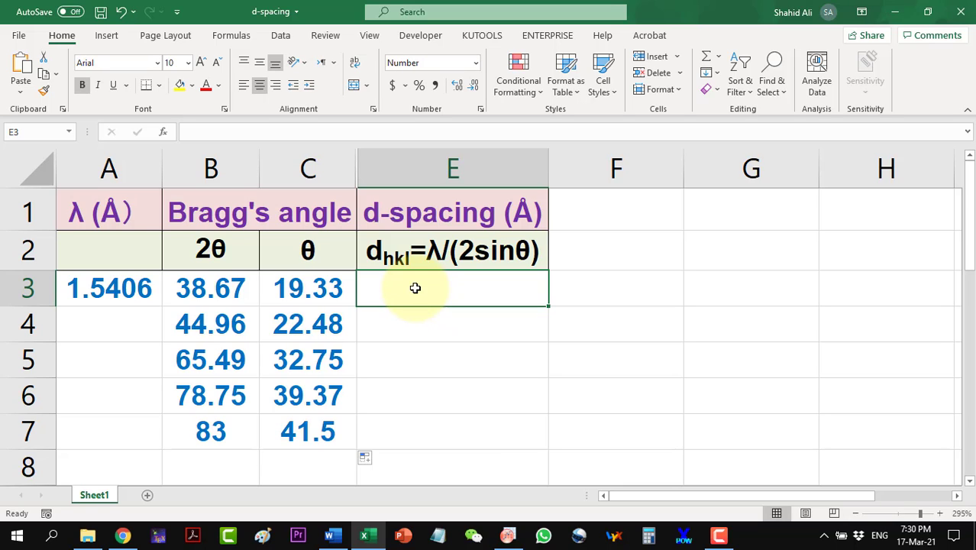
{"action": "type", "text": "="}
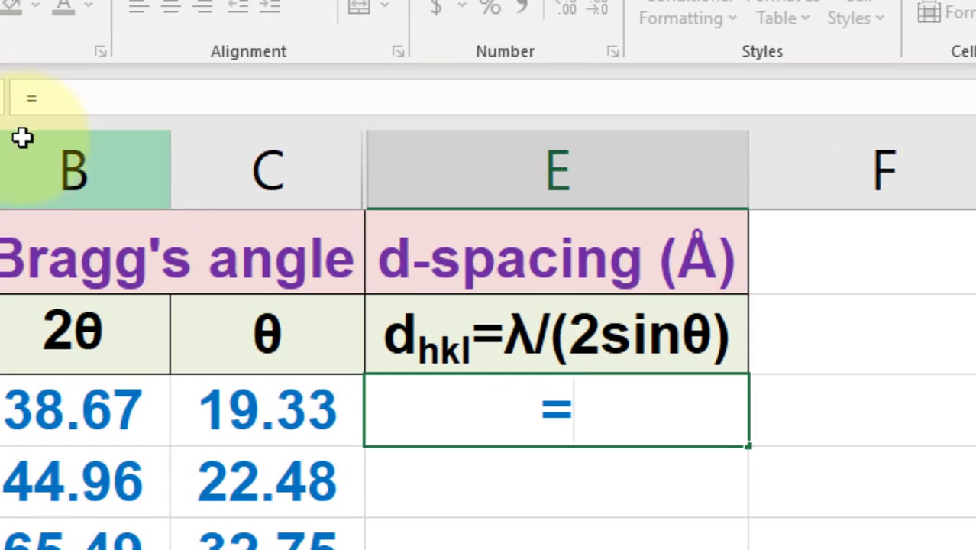
{"action": "left_click", "coordinate": [80, 98]}
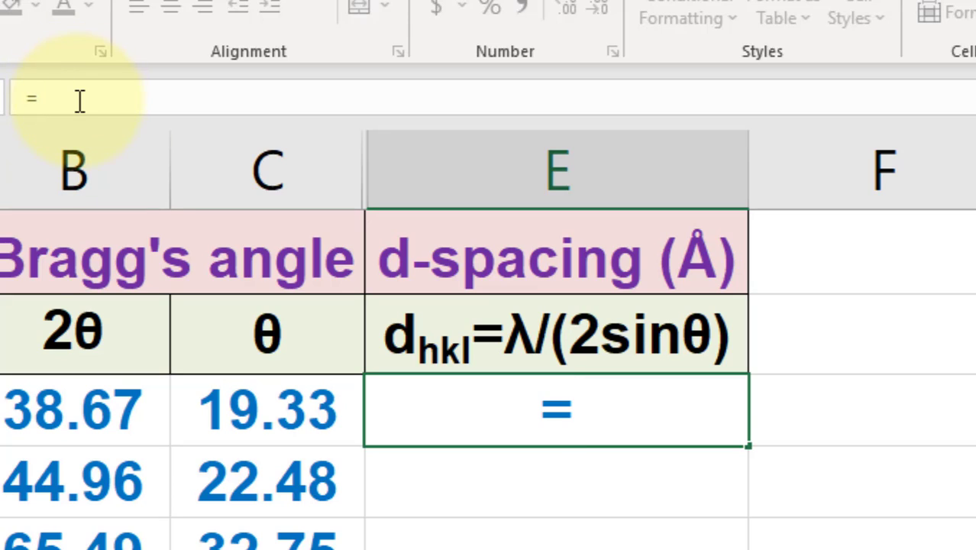
{"action": "type", "text": "1.5"}
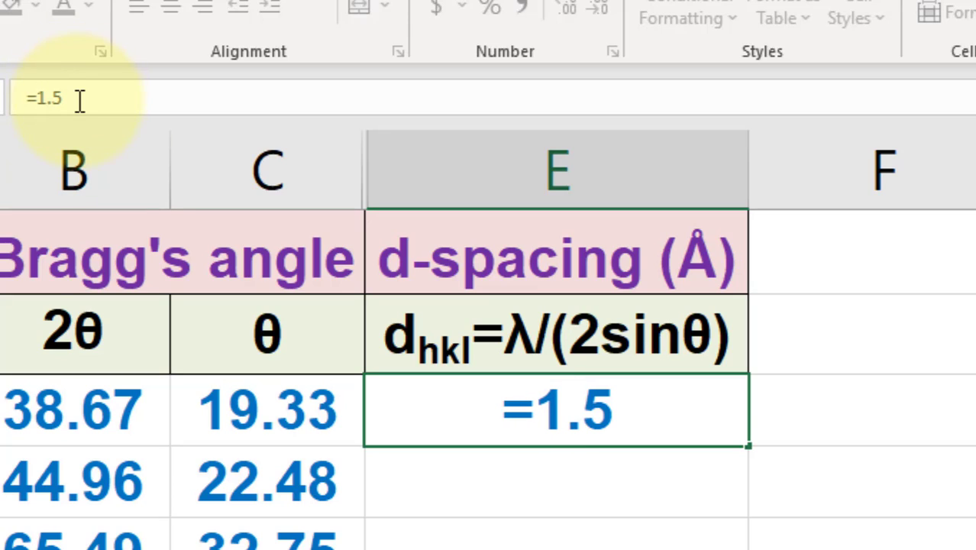
{"action": "type", "text": "406"}
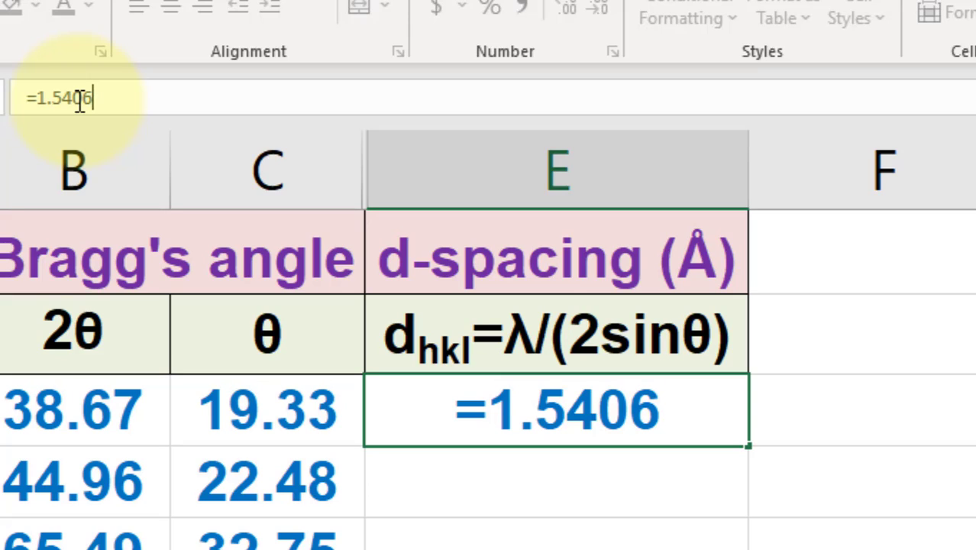
{"action": "type", "text": "/"}
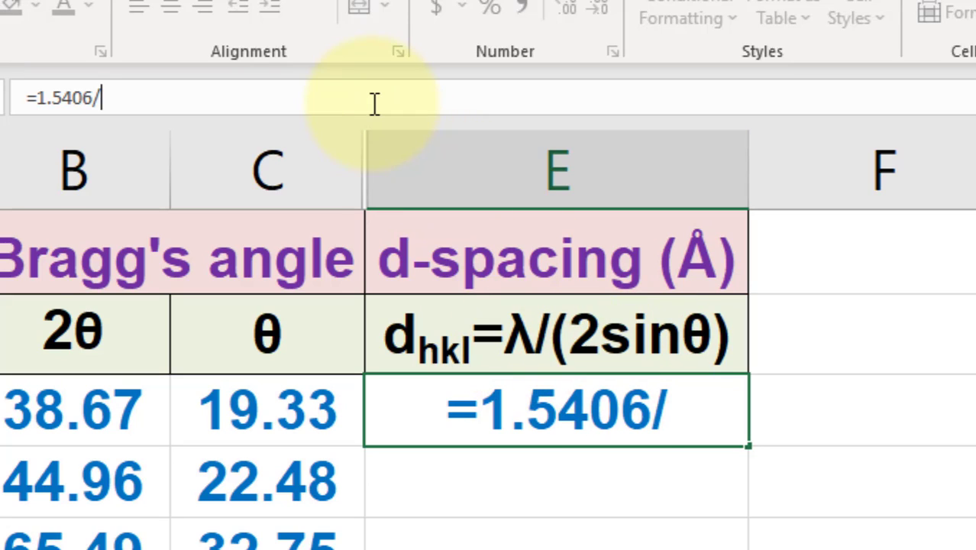
{"action": "type", "text": "(2"}
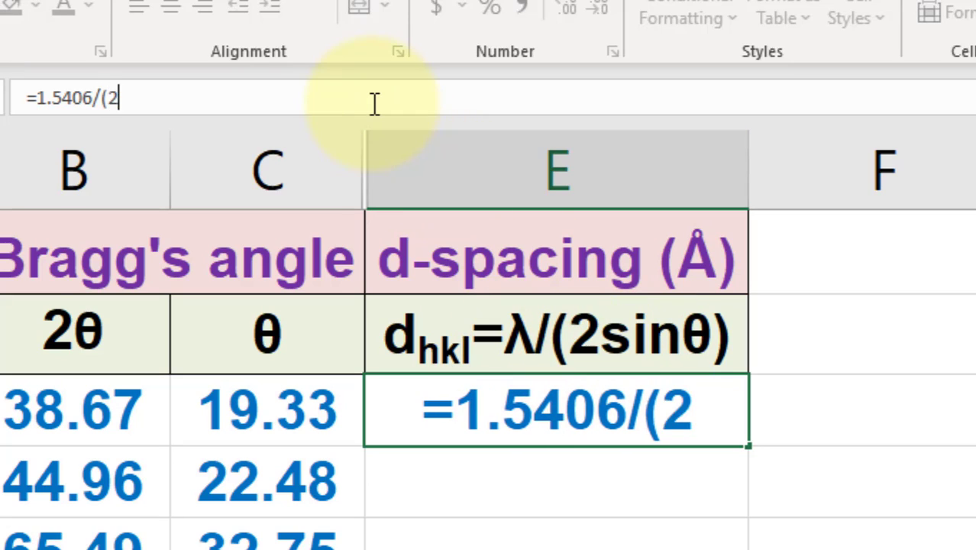
{"action": "type", "text": "*"}
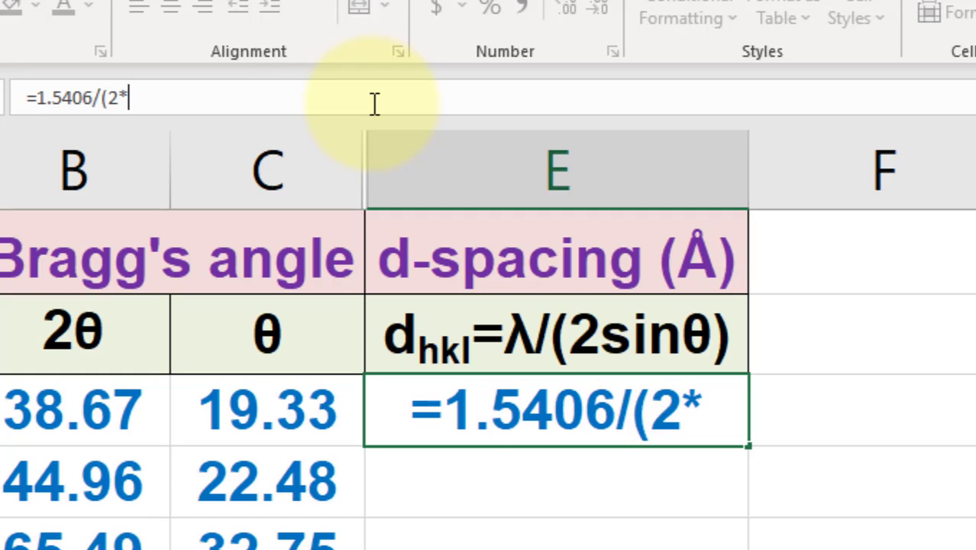
{"action": "type", "text": "sin"}
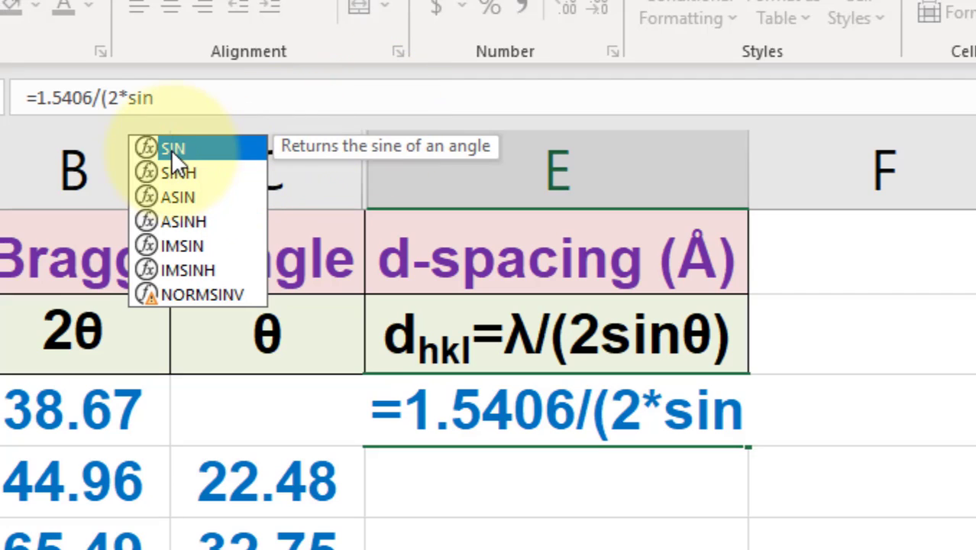
Complete E3 as =1.5406/(2*SIN(RADIANS(C3))), giving a d-spacing of 2.3267.
{"action": "double_click", "coordinate": [171, 148]}
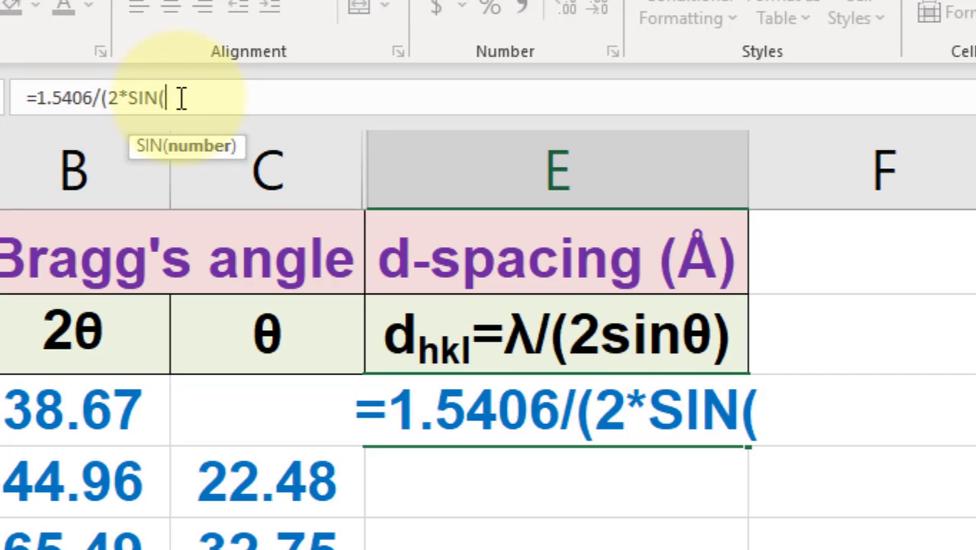
{"action": "type", "text": "rad"}
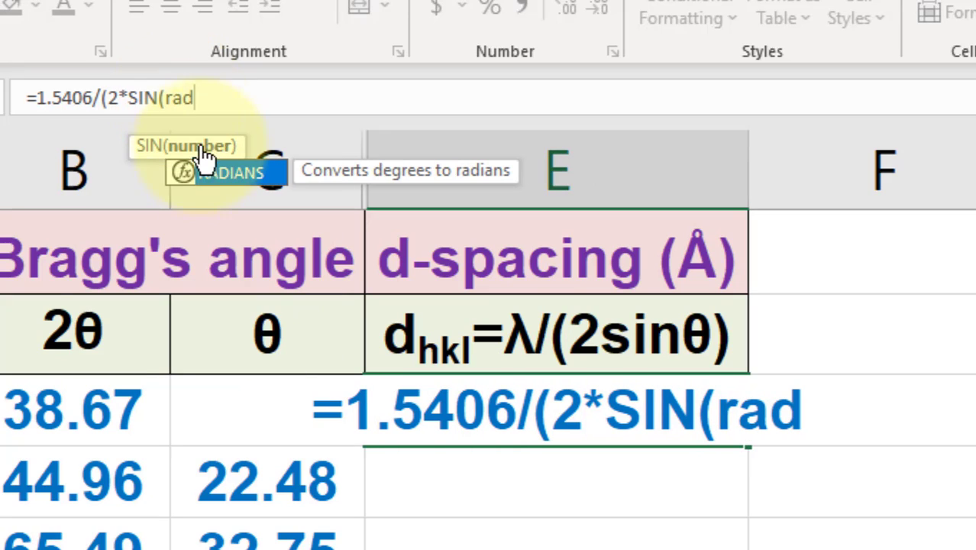
{"action": "left_click", "coordinate": [215, 174]}
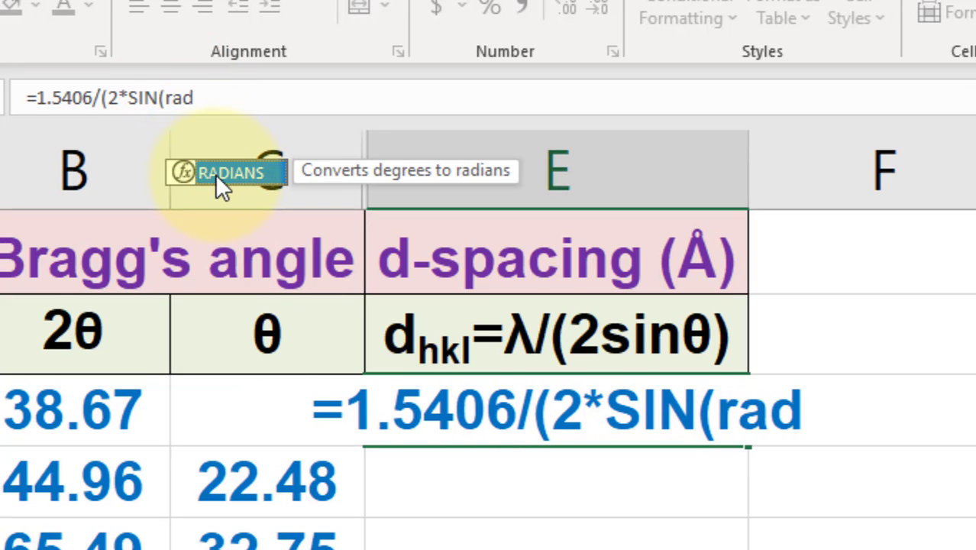
{"action": "double_click", "coordinate": [215, 174]}
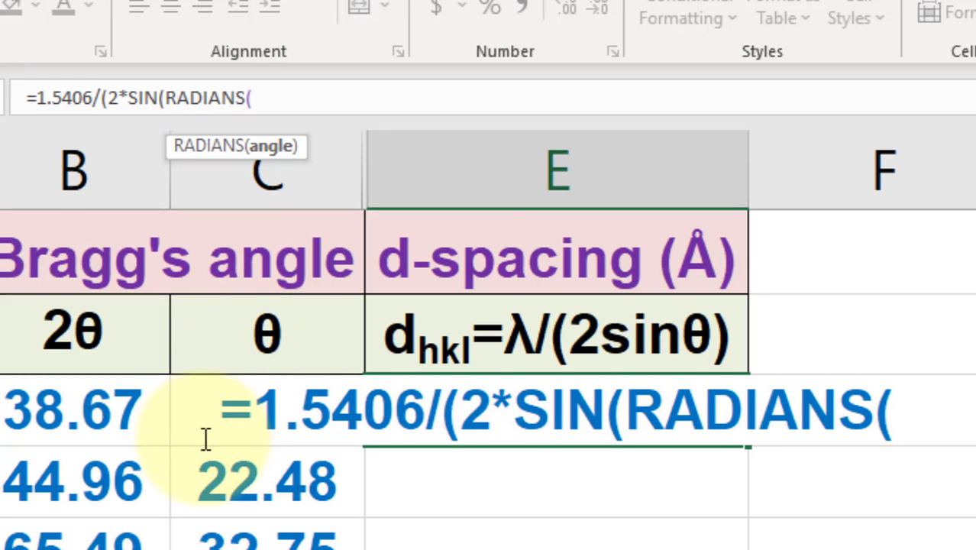
{"action": "type", "text": "C3"}
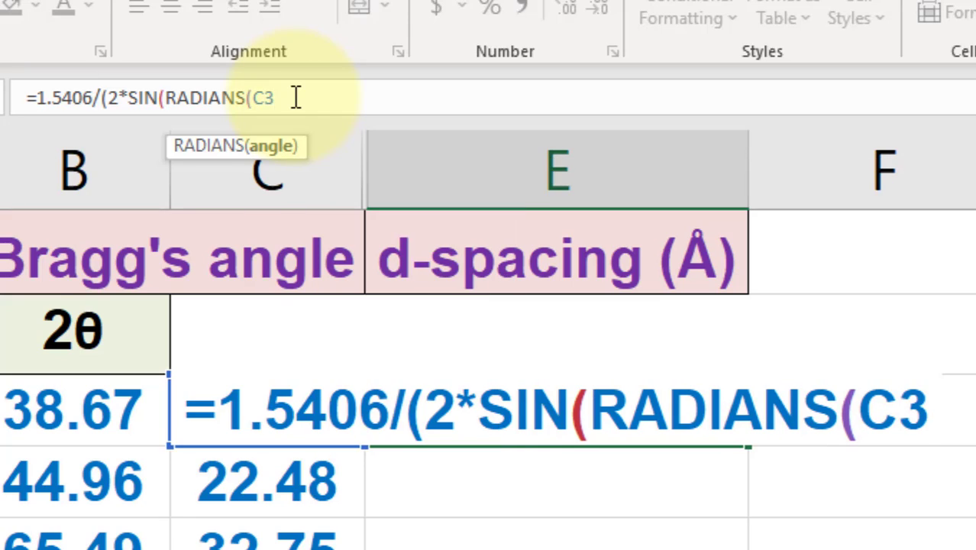
{"action": "type", "text": ")"}
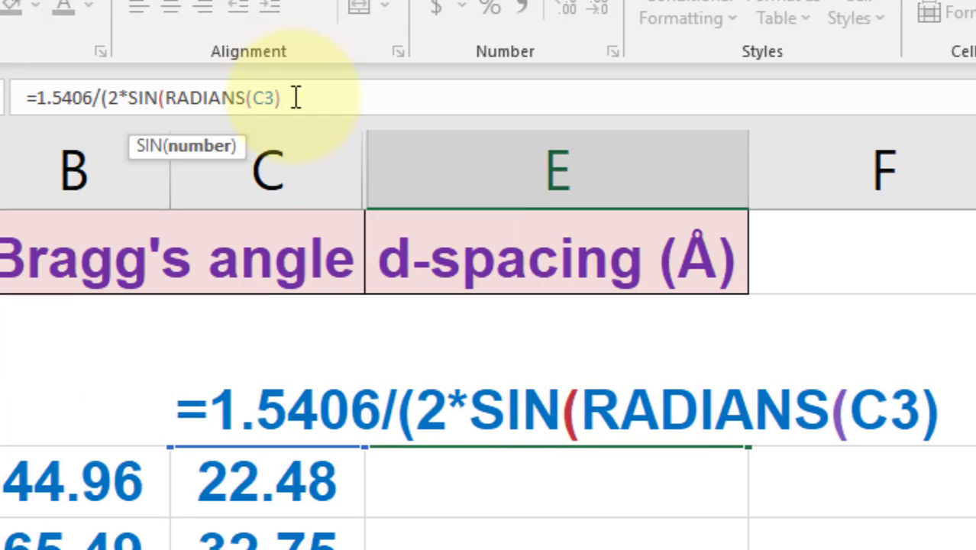
{"action": "type", "text": ")"}
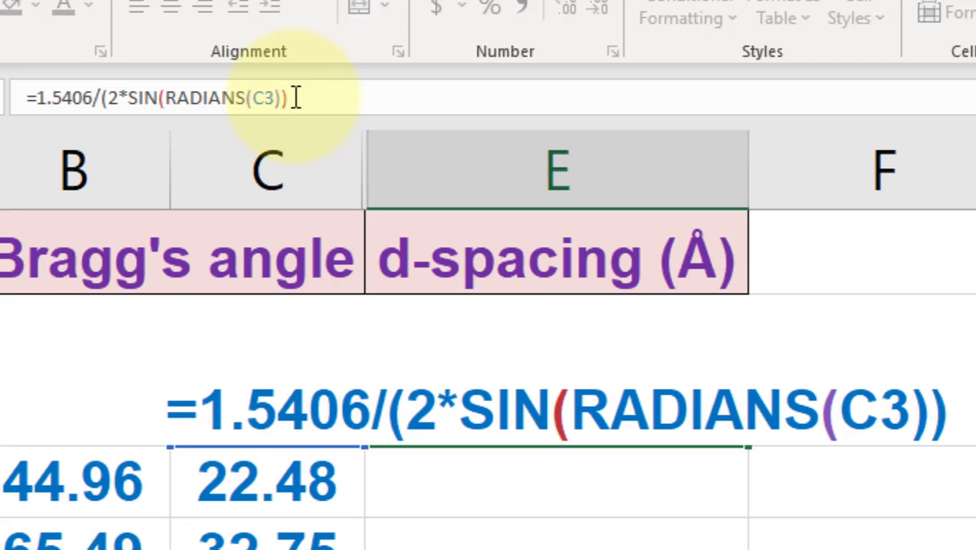
{"action": "type", "text": ")"}
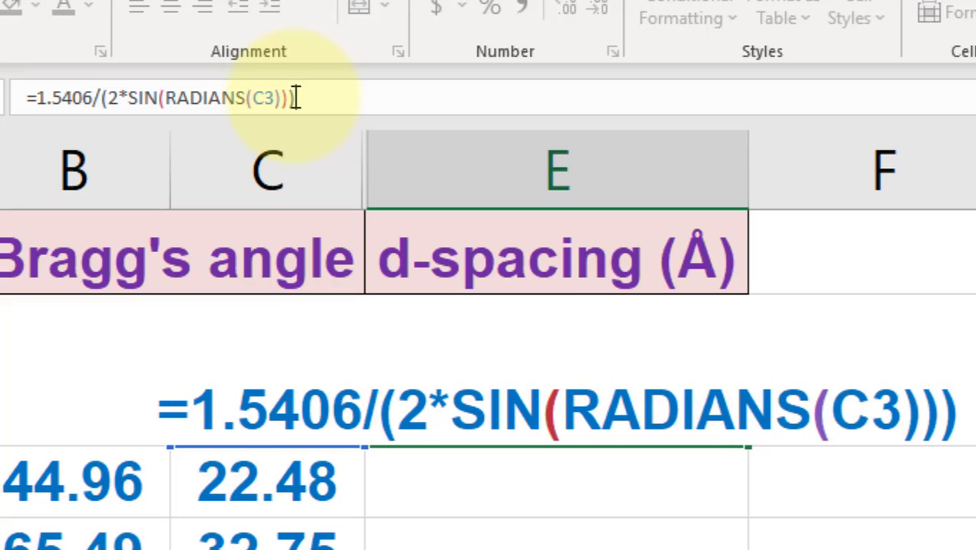
{"action": "key", "text": "ctrl+Return"}
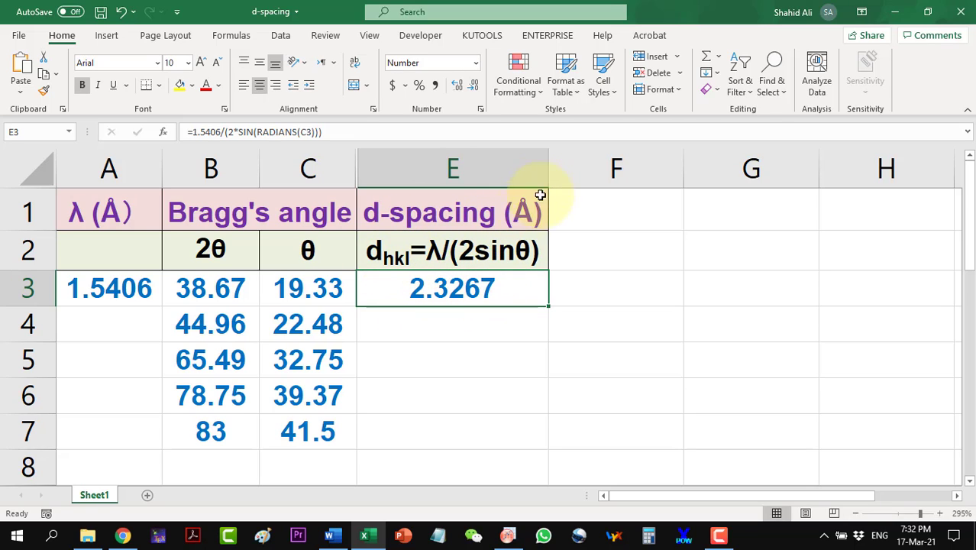
Fill the d-spacing formula down to E7 and check the copied formulas in E4 and E5.
{"action": "left_click_drag", "start_coordinate": [548, 306], "coordinate": [543, 439]}
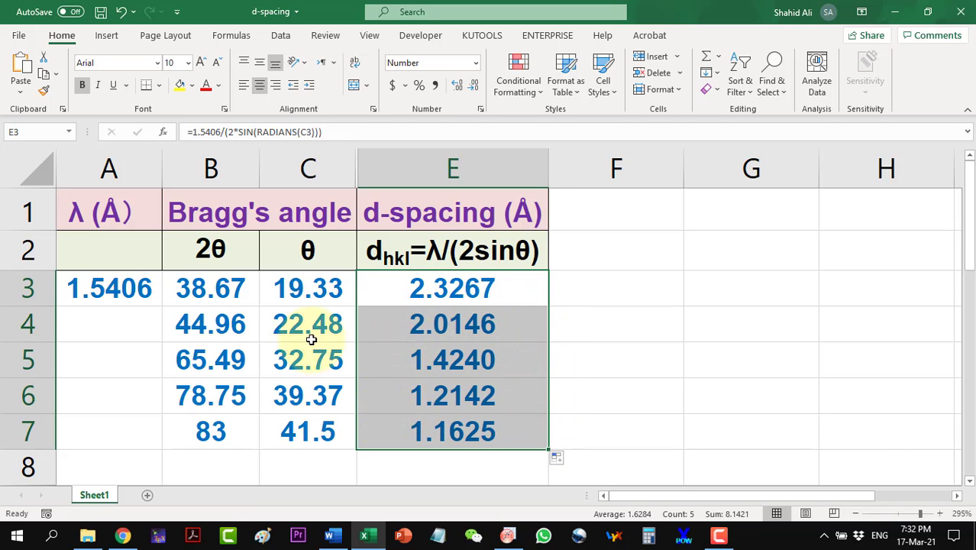
{"action": "left_click", "coordinate": [458, 290]}
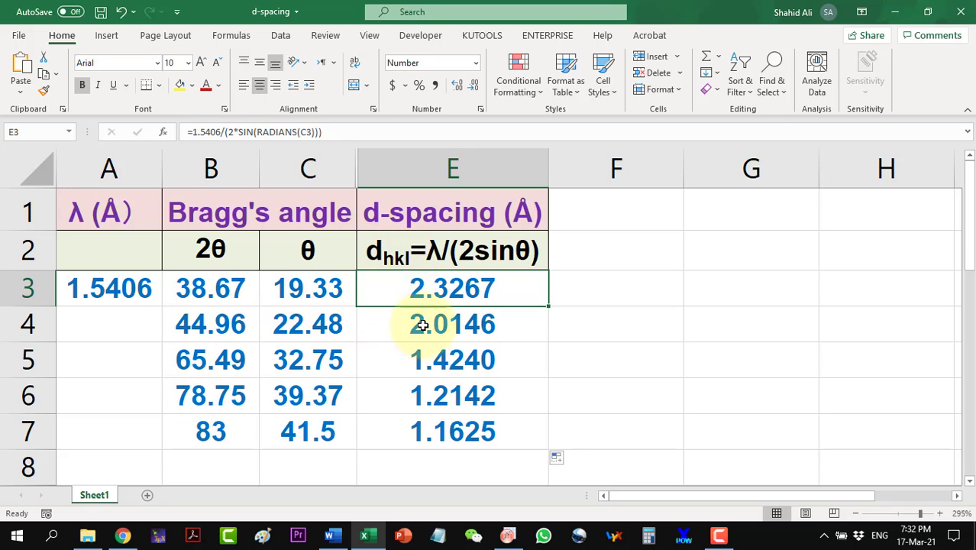
{"action": "left_click", "coordinate": [455, 324]}
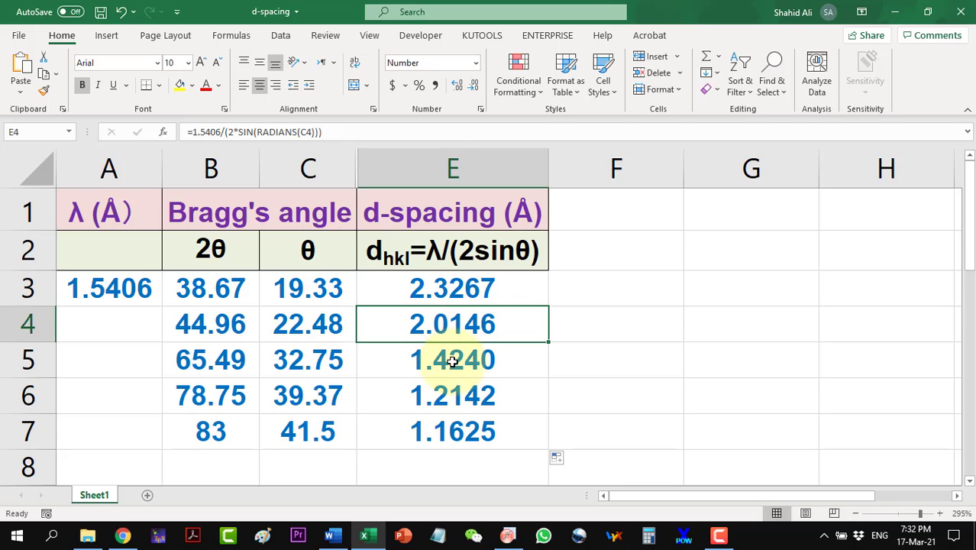
{"action": "left_click", "coordinate": [452, 362]}
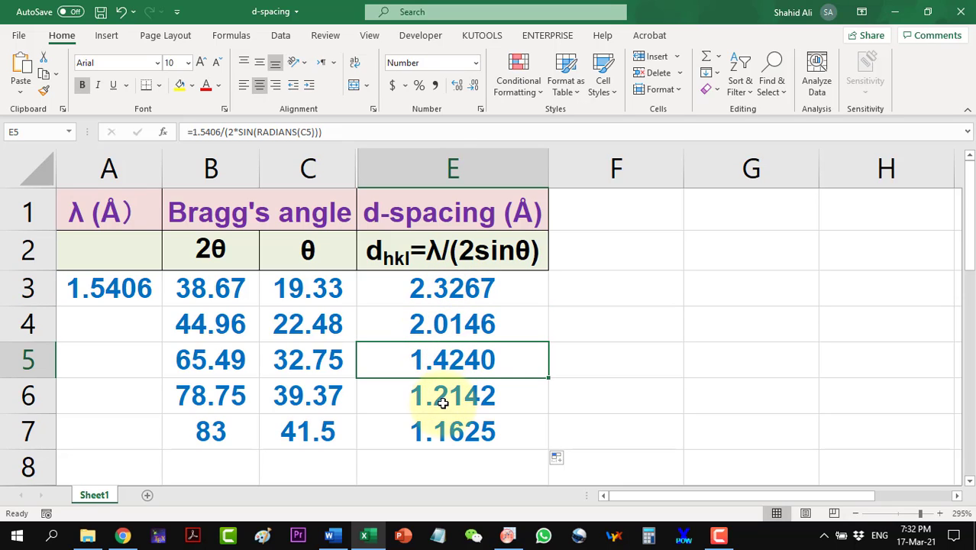